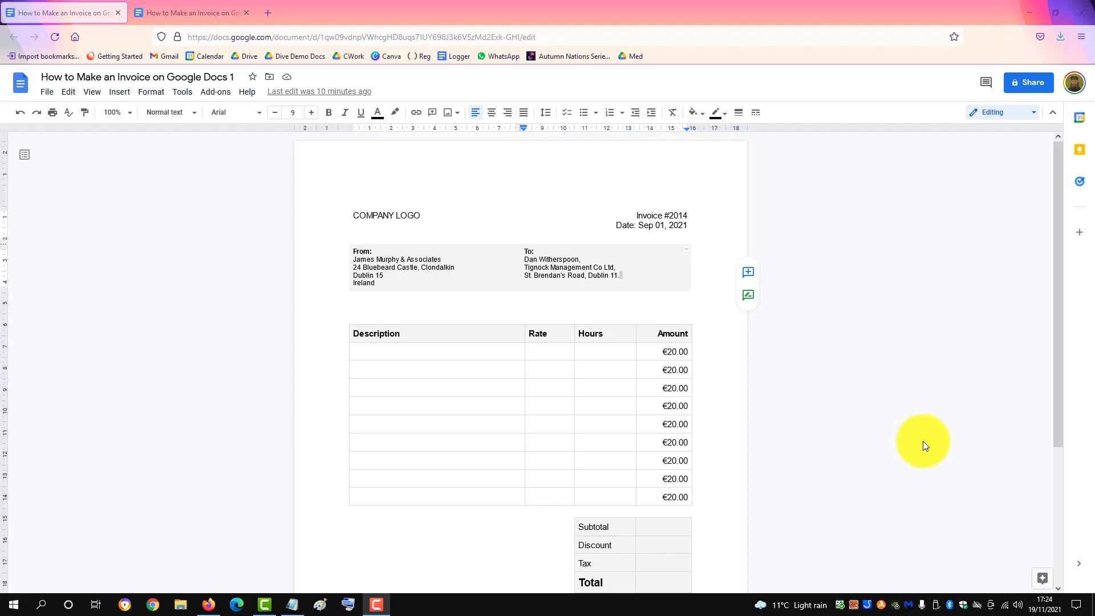
# Zoom the sample invoice view in the browser to 120%.
pyautogui.click(906, 427)
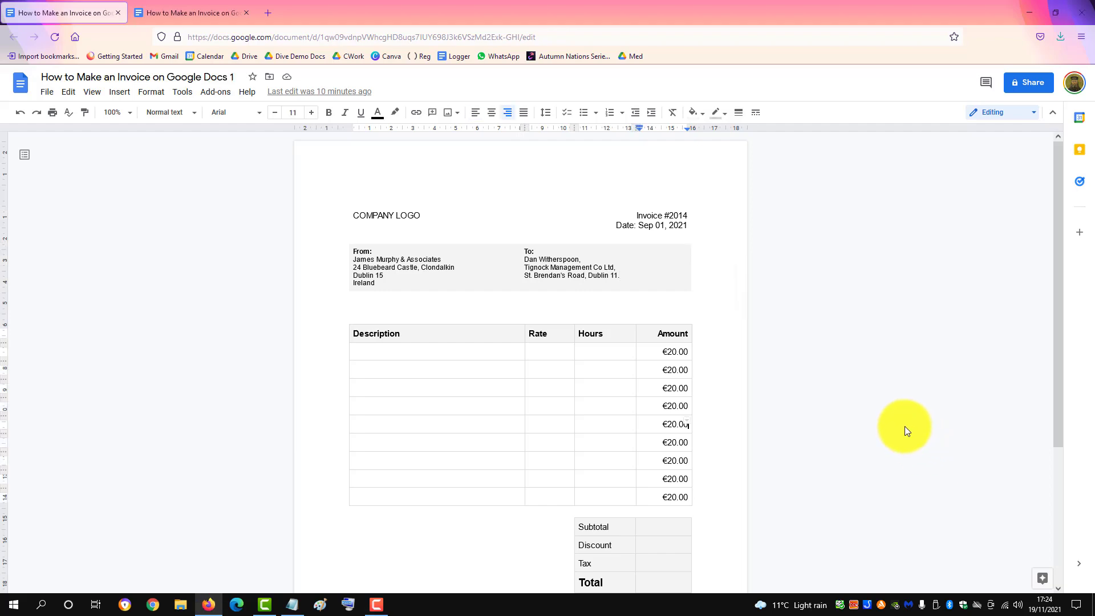
pyautogui.hotkey('ctrl', '+')
pyautogui.hotkey('ctrl', '+')
pyautogui.hotkey('ctrl', '+')
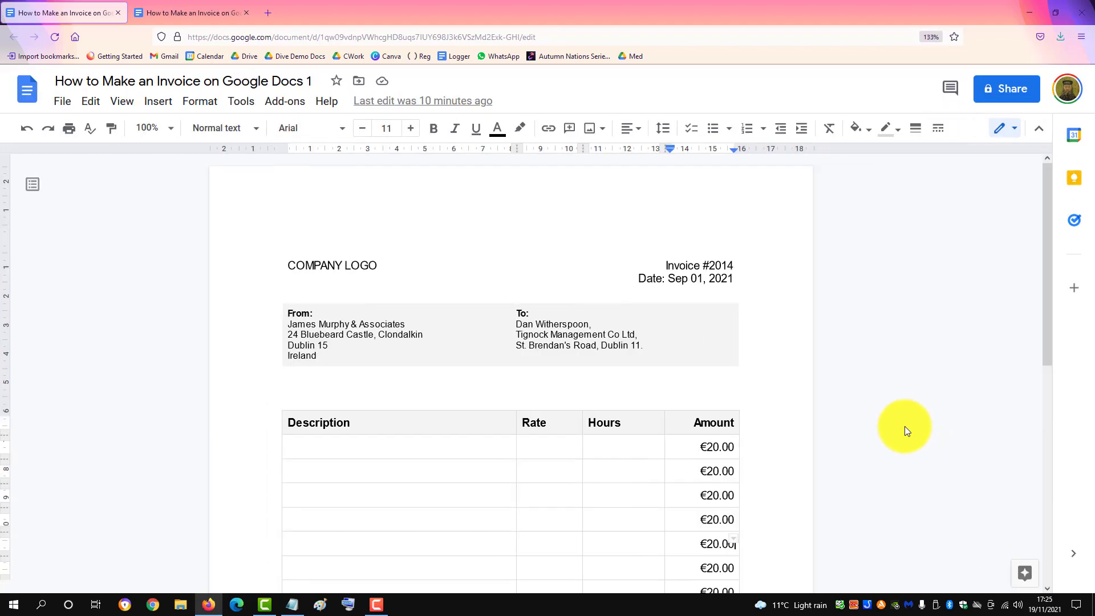
pyautogui.hotkey('ctrl', '-')
pyautogui.hotkey('ctrl', '-')
pyautogui.hotkey('ctrl', '-')
pyautogui.hotkey('ctrl', '-')
pyautogui.hotkey('ctrl', '-')
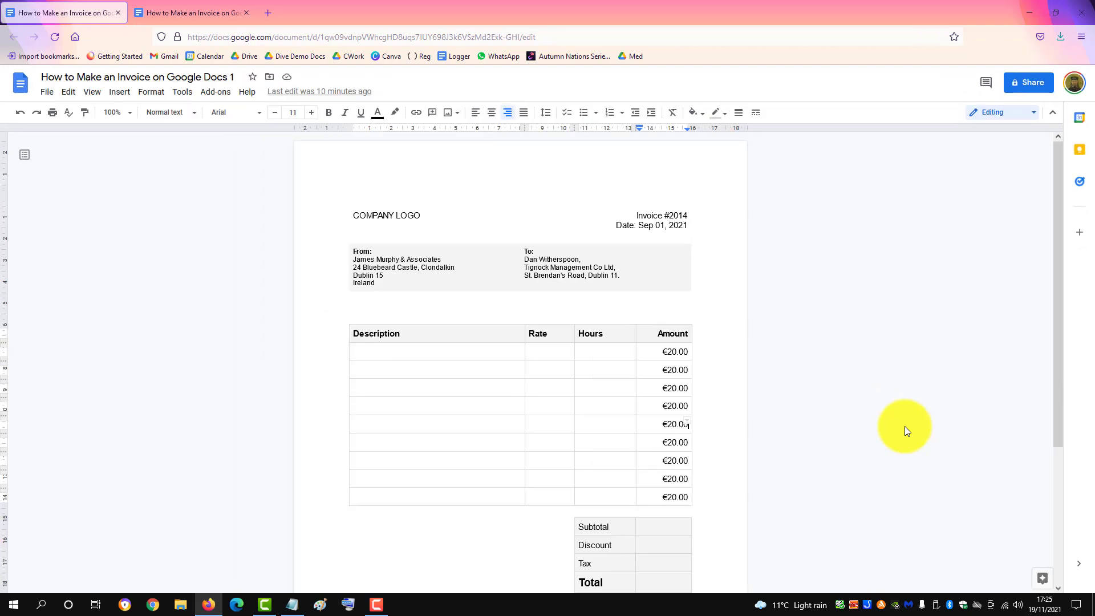
pyautogui.hotkey('ctrl', '+')
pyautogui.hotkey('ctrl', '+')
pyautogui.hotkey('ctrl', '+')
pyautogui.hotkey('ctrl', '+')
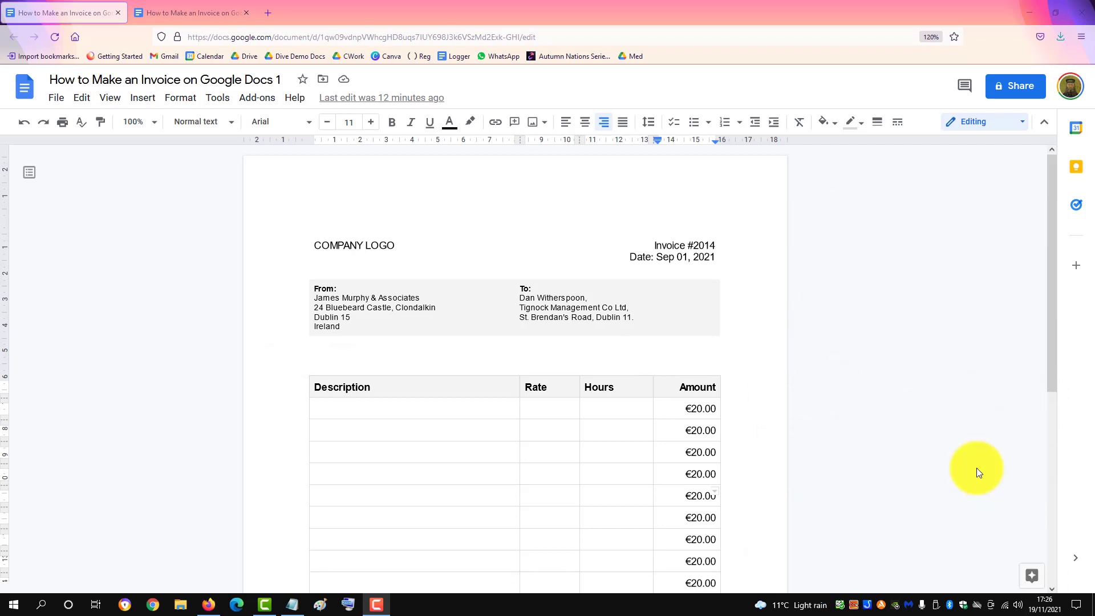
# In the blank second invoice document, insert an empty 2×2 table at the top of the page.
pyautogui.click(170, 18)
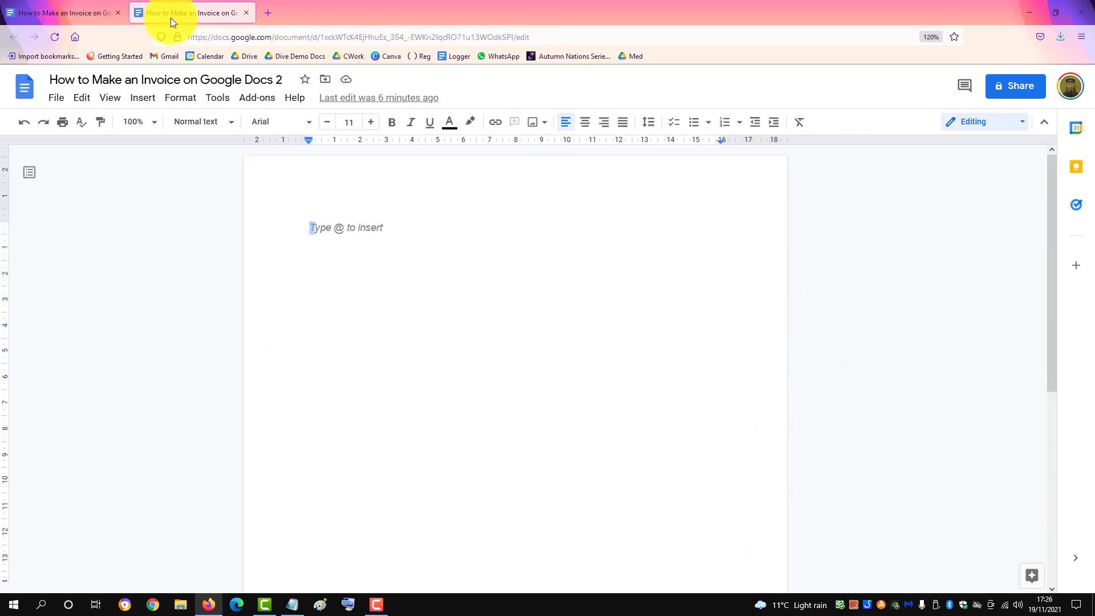
pyautogui.click(340, 231)
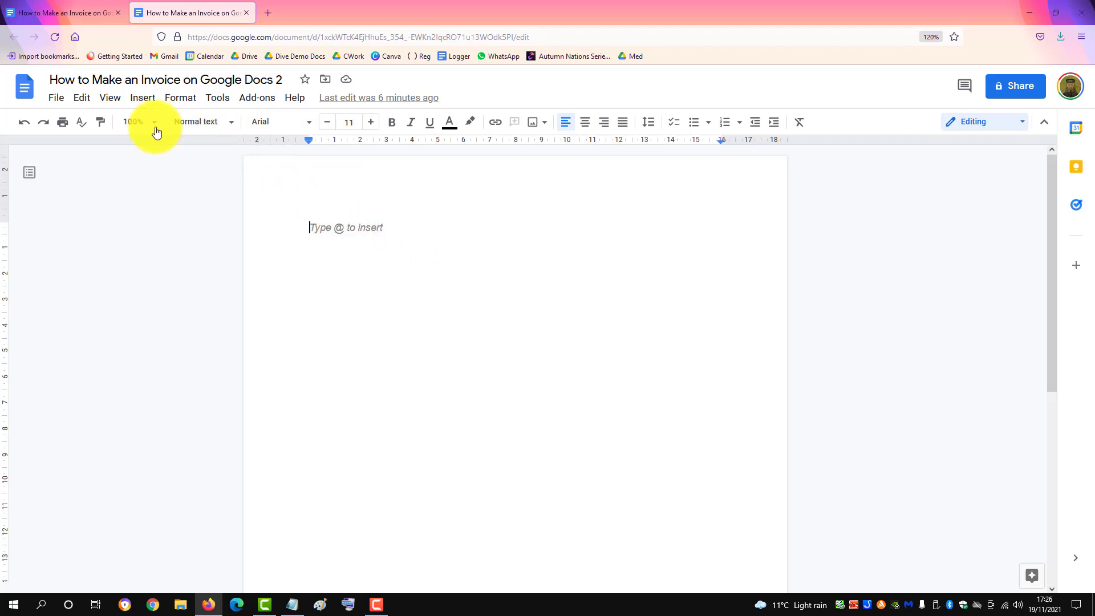
pyautogui.click(143, 100)
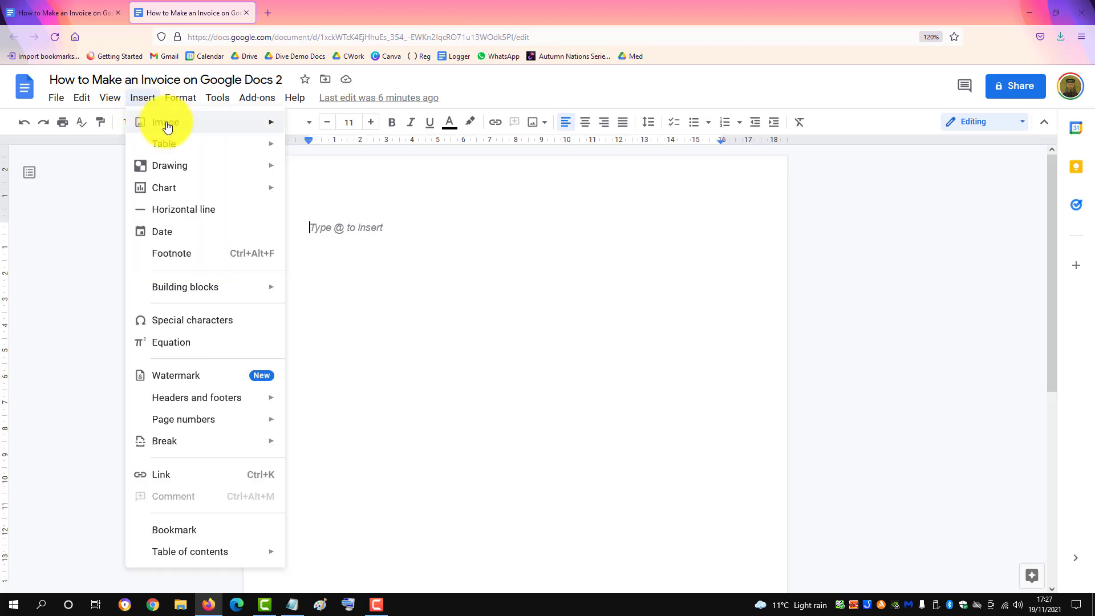
pyautogui.moveTo(179, 147)
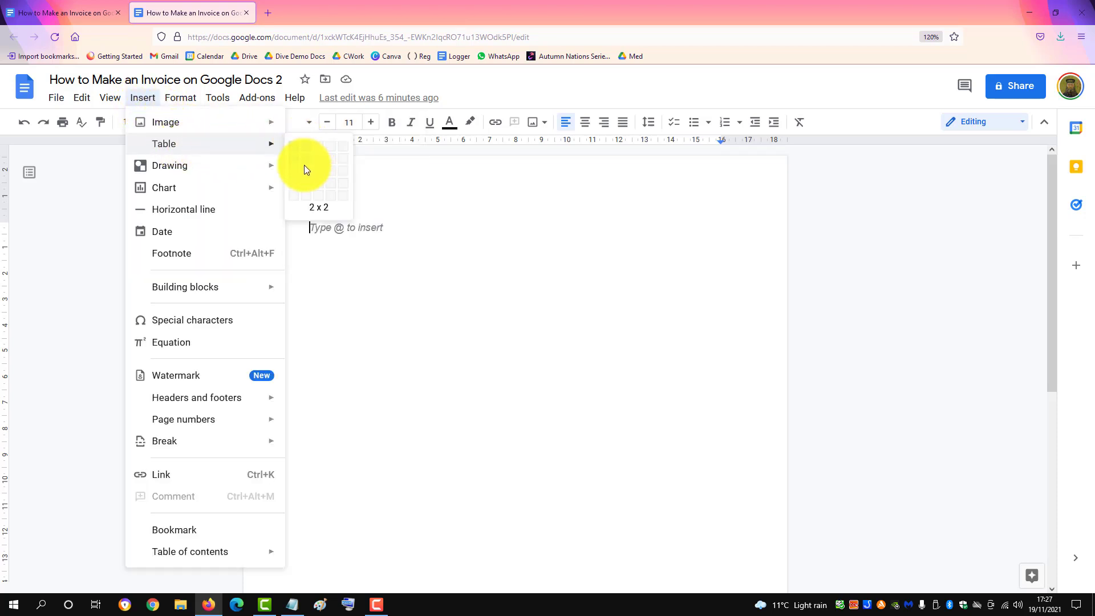
pyautogui.click(306, 164)
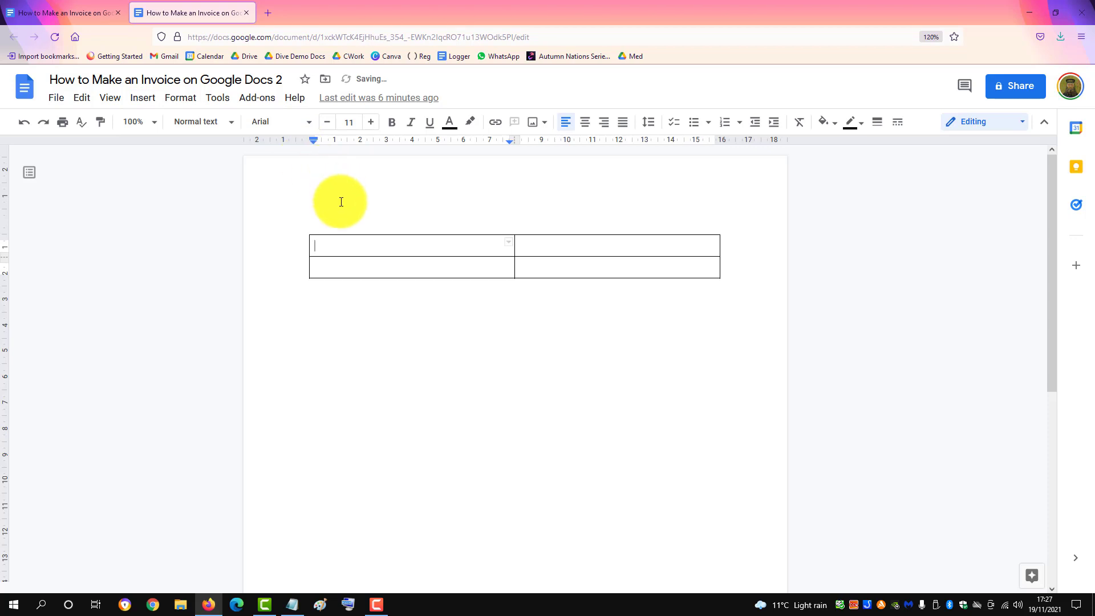
# Paste COMPANY LOGO and the invoice number and date from the notes into the top two cells.
pyautogui.hotkey('alt', 'Tab')
pyautogui.hotkey('alt', 'Tab')
pyautogui.hotkey('alt', 'Tab')
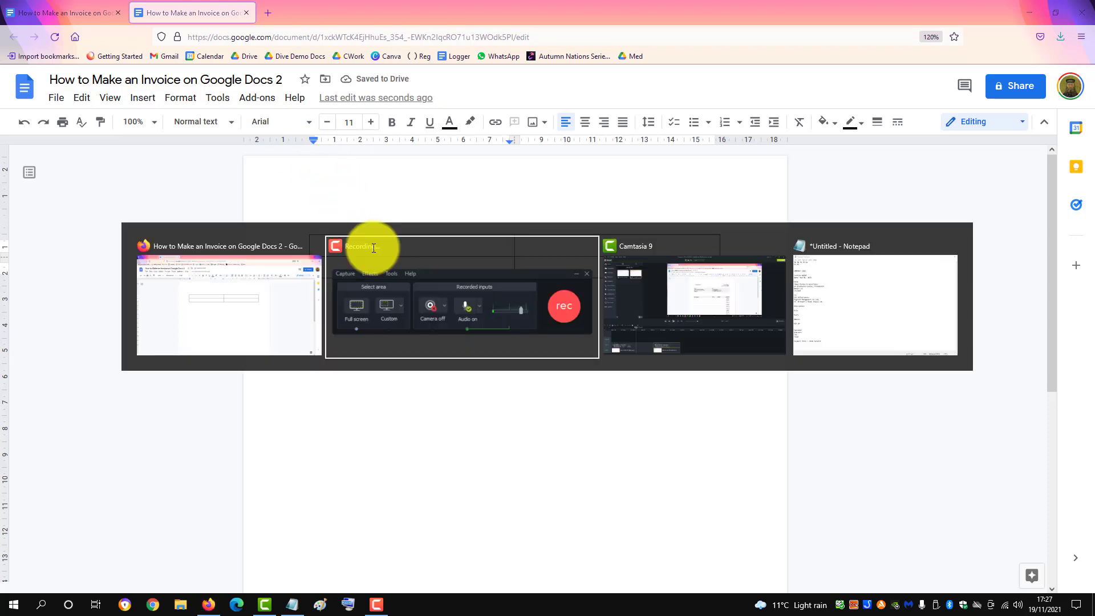
pyautogui.moveTo(273, 190); pyautogui.dragTo(217, 194)
pyautogui.hotkey('ctrl', 'c')
pyautogui.hotkey('alt', 'Tab')
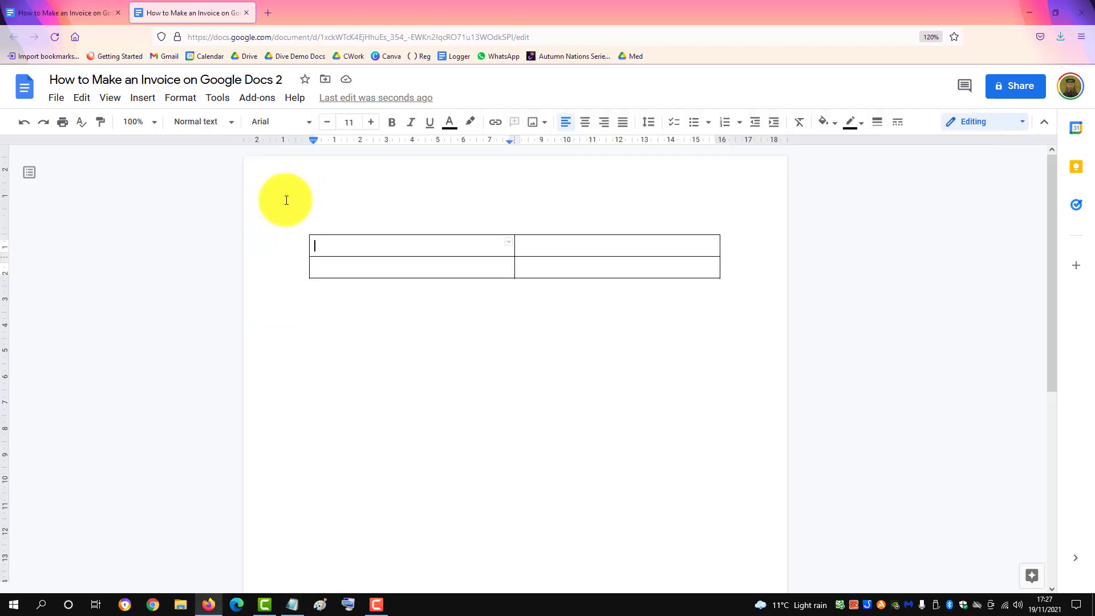
pyautogui.hotkey('ctrl', 'v')
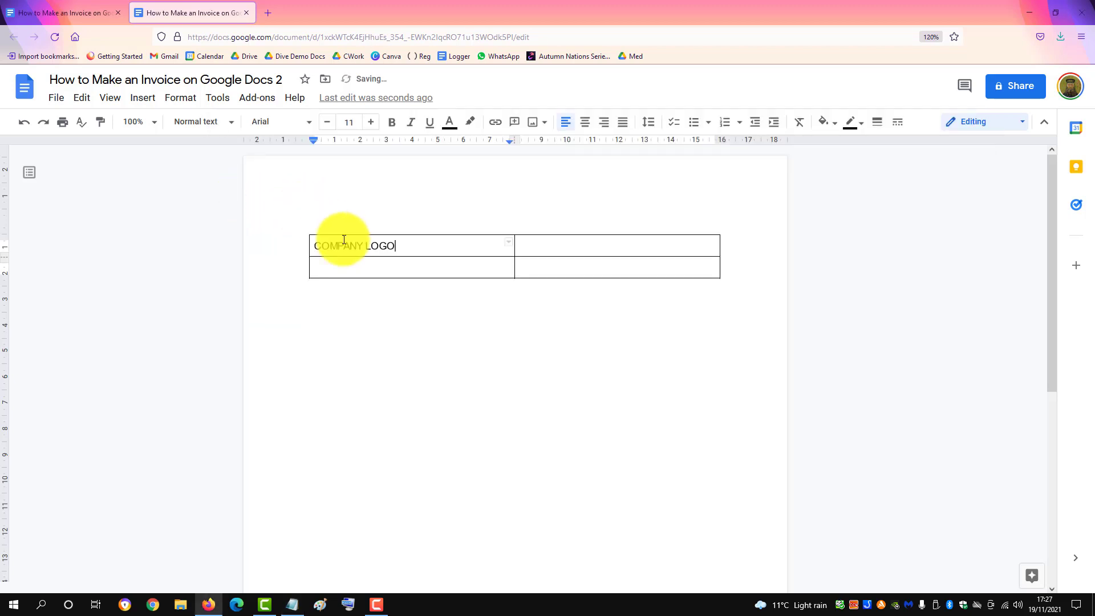
pyautogui.hotkey('alt', 'Tab')
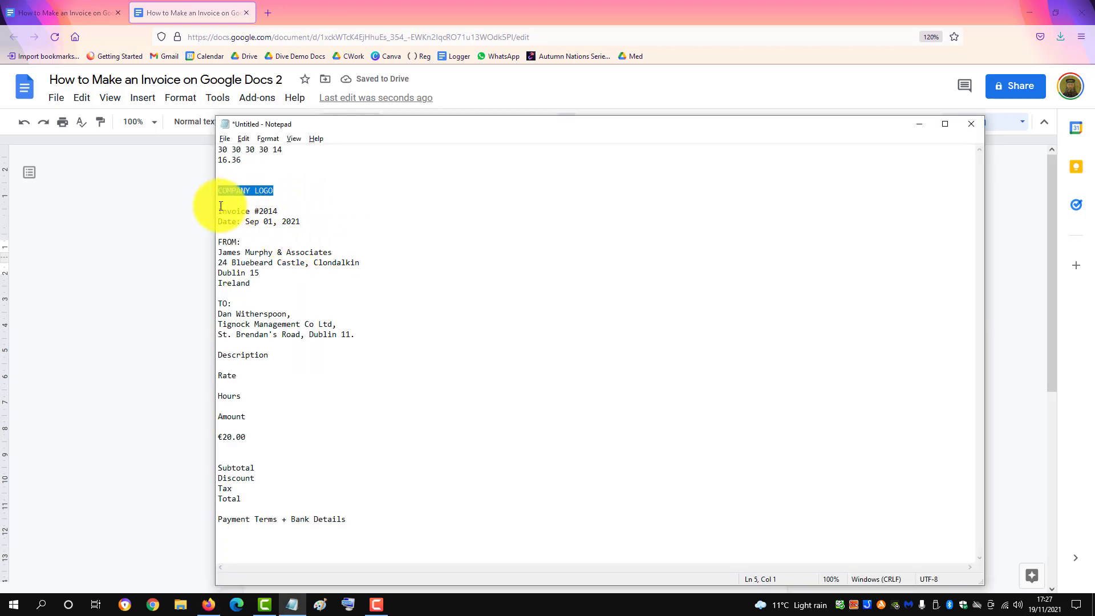
pyautogui.moveTo(219, 210); pyautogui.dragTo(313, 224)
pyautogui.hotkey('ctrl', 'c')
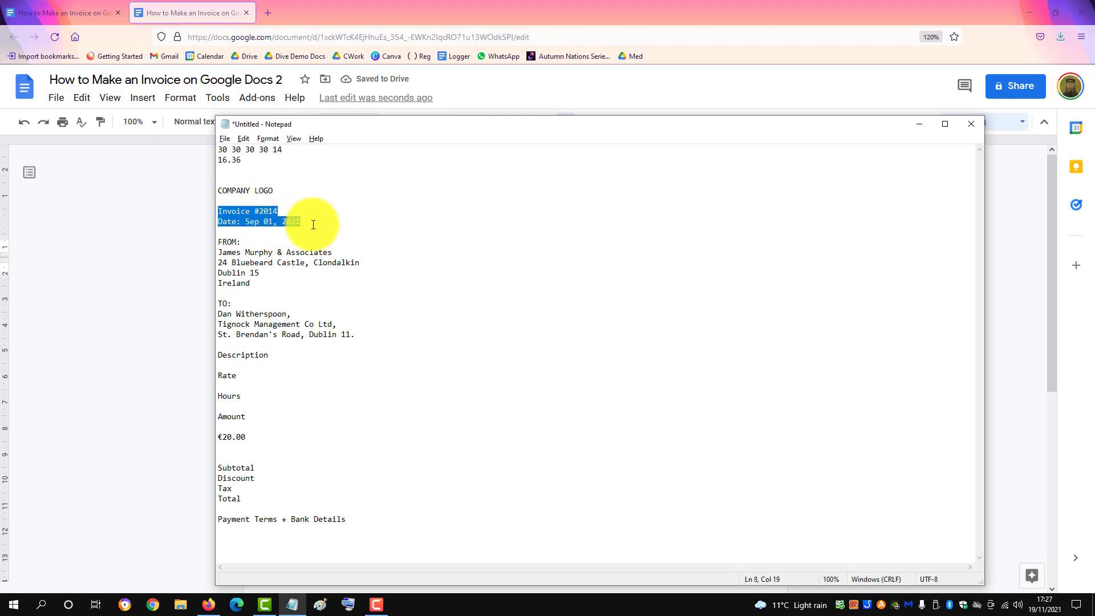
pyautogui.hotkey('alt', 'Tab')
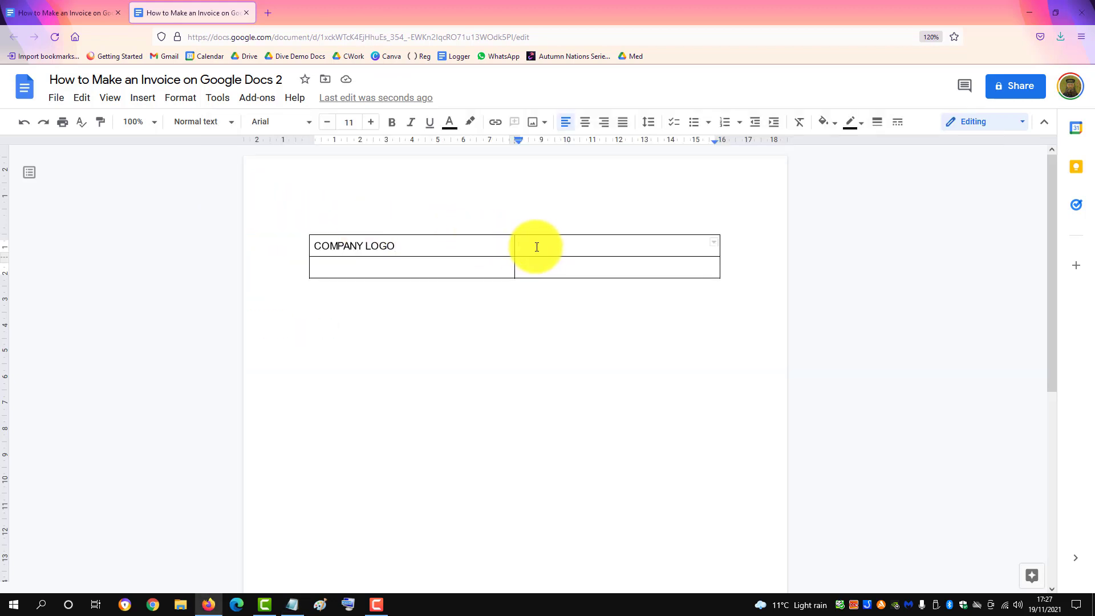
pyautogui.hotkey('ctrl', 'v')
# Paste the FROM and TO address blocks into the bottom-left and bottom-right cells.
pyautogui.hotkey('alt', 'Tab')
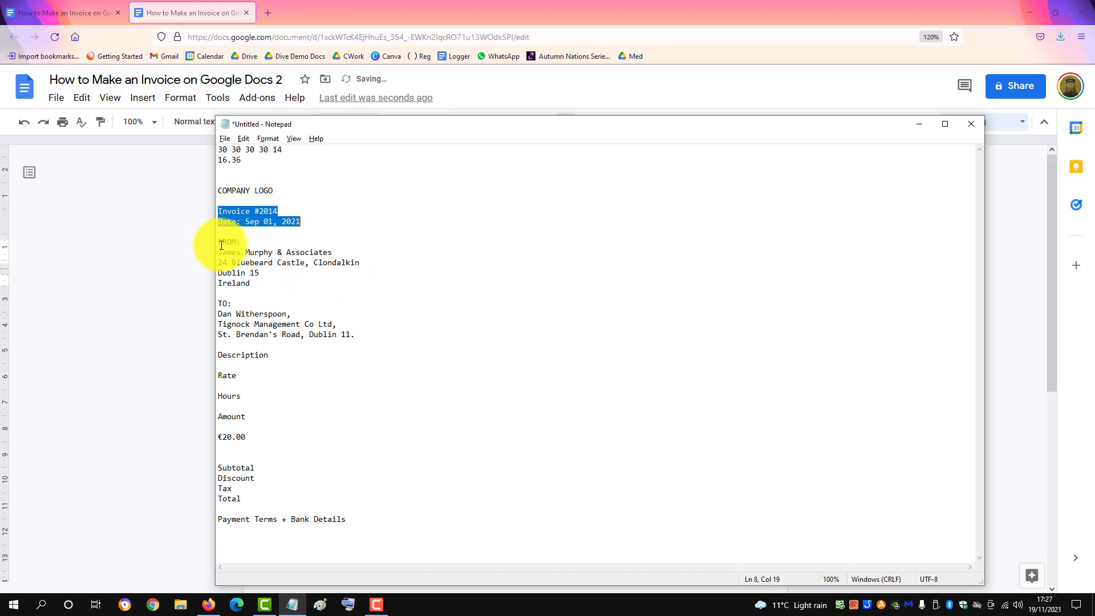
pyautogui.moveTo(219, 243); pyautogui.dragTo(277, 281)
pyautogui.hotkey('ctrl', 'c')
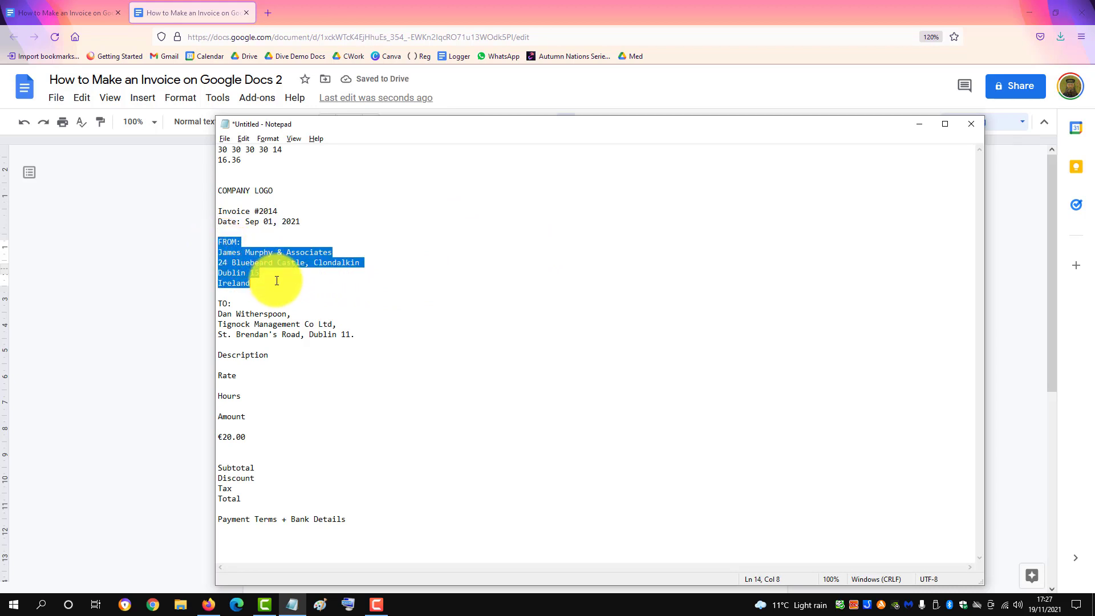
pyautogui.hotkey('alt', 'Tab')
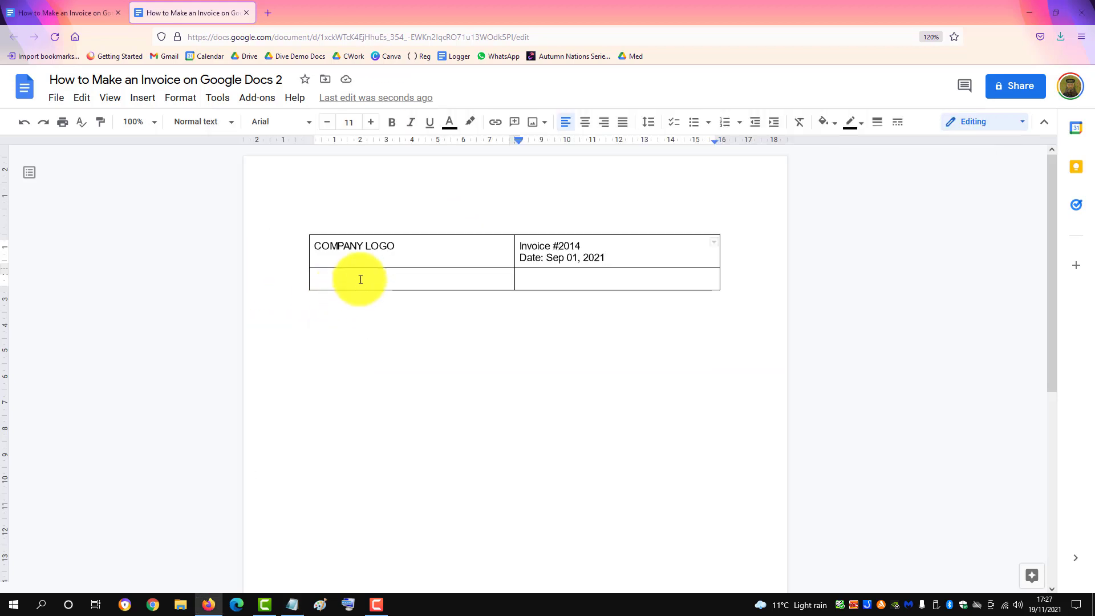
pyautogui.hotkey('ctrl', 'v')
pyautogui.hotkey('alt', 'Tab')
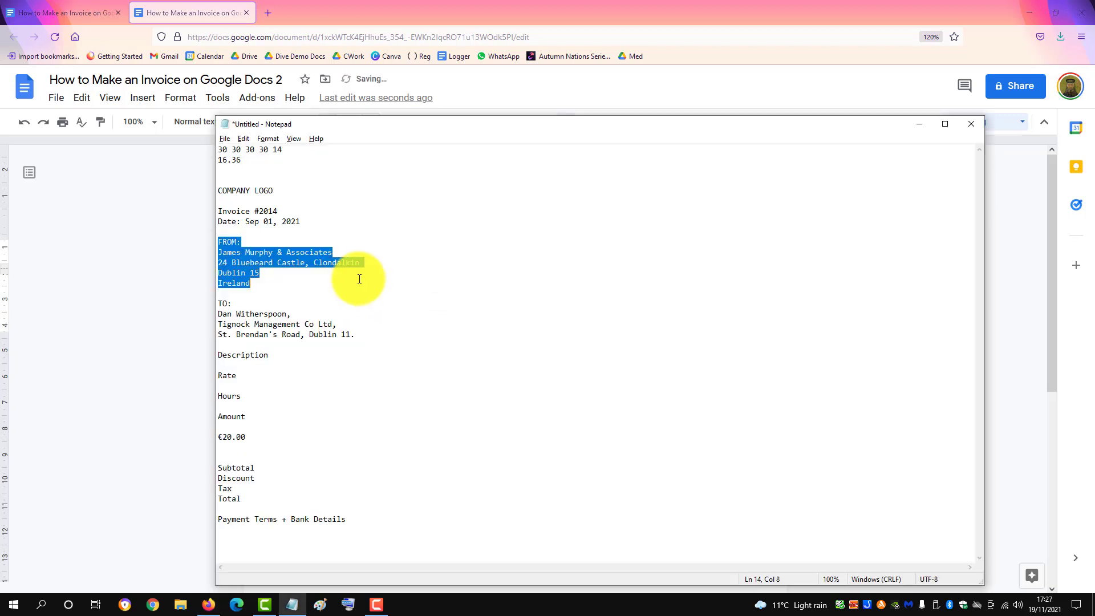
pyautogui.moveTo(217, 303); pyautogui.dragTo(375, 334)
pyautogui.hotkey('ctrl', 'c')
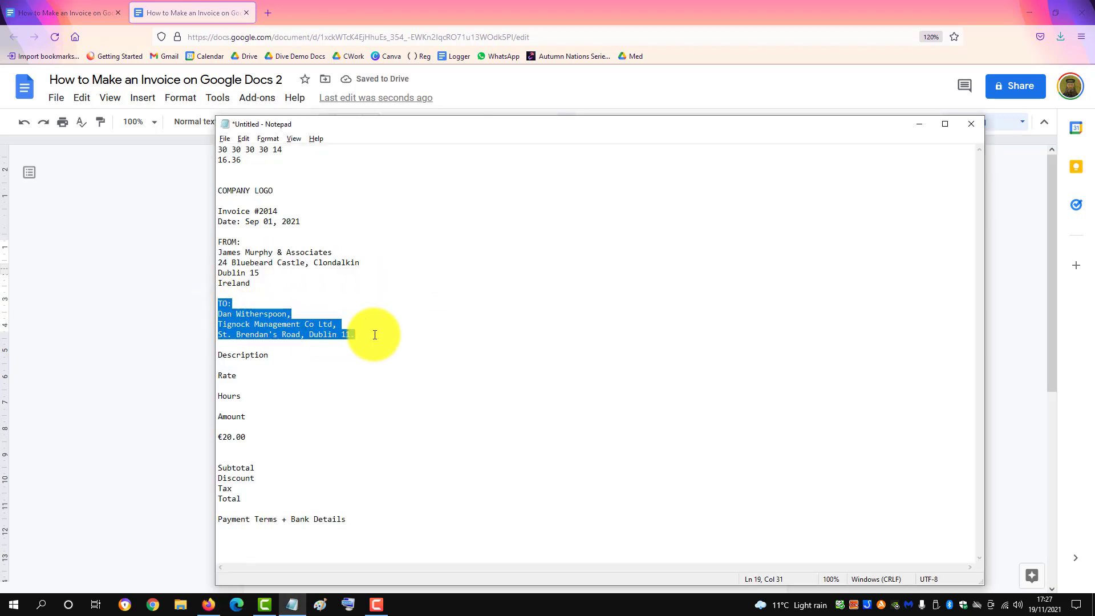
pyautogui.hotkey('alt', 'Tab')
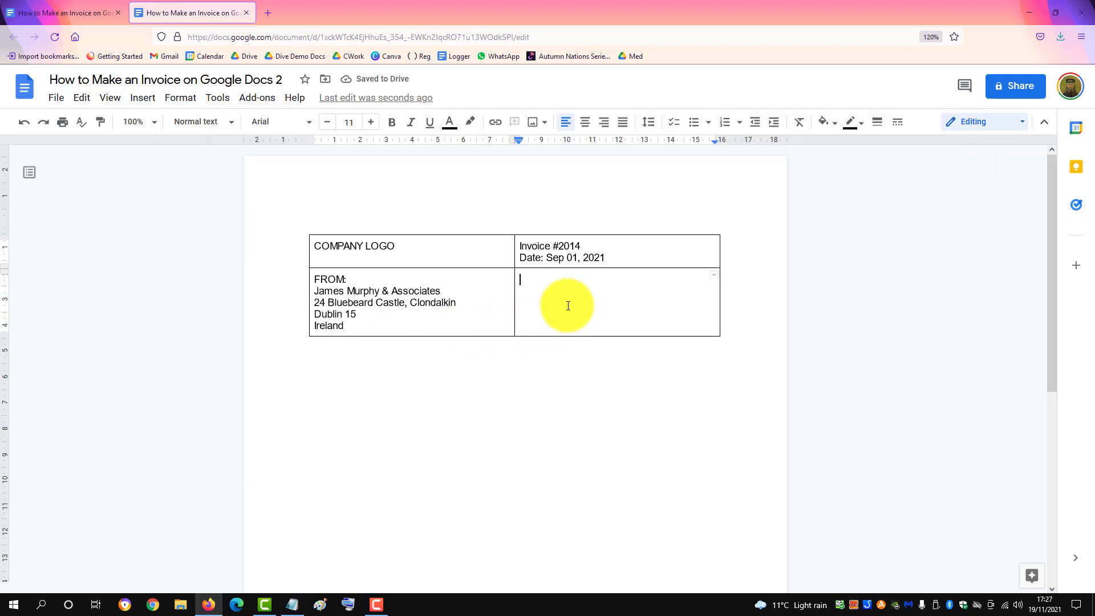
pyautogui.click(567, 306)
pyautogui.hotkey('ctrl', 'v')
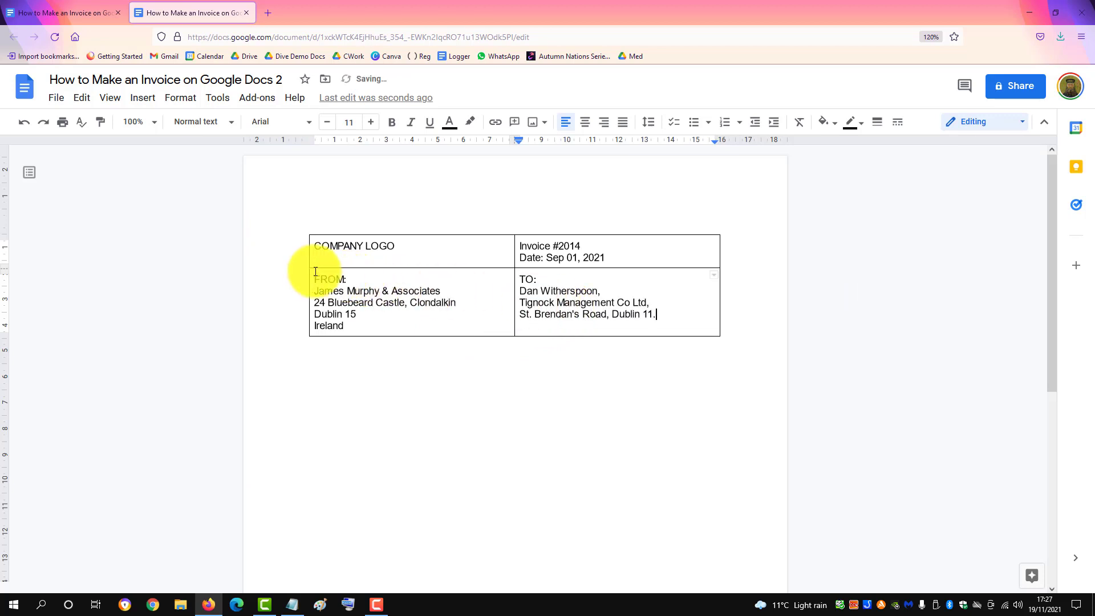
pyautogui.moveTo(315, 279); pyautogui.dragTo(312, 342)
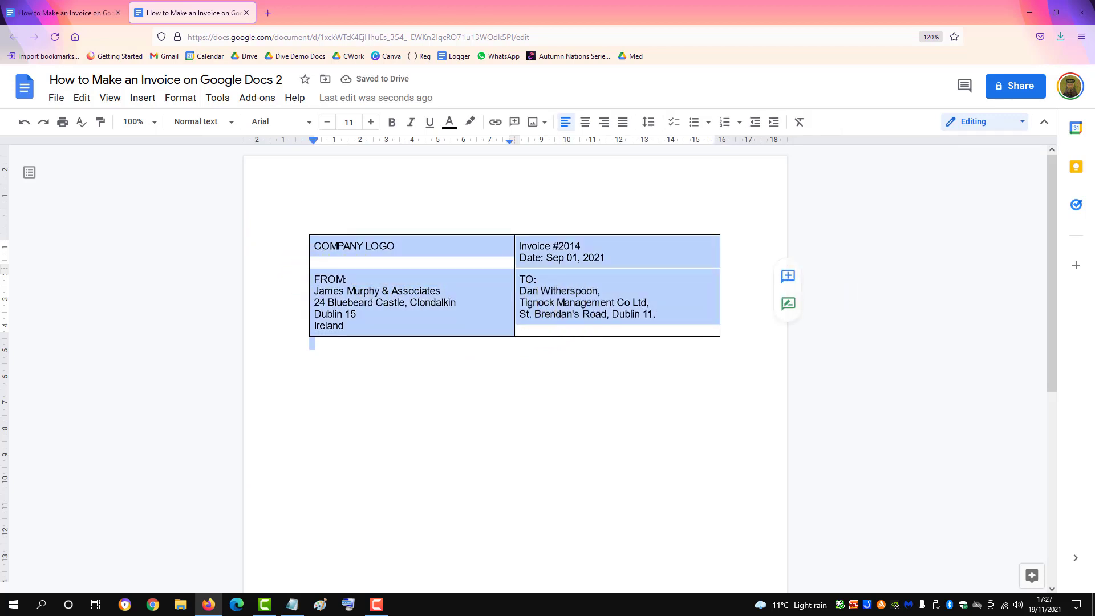
# Set the FROM and TO row text to font size 10.
pyautogui.moveTo(1088, 598); pyautogui.dragTo(606, 315)
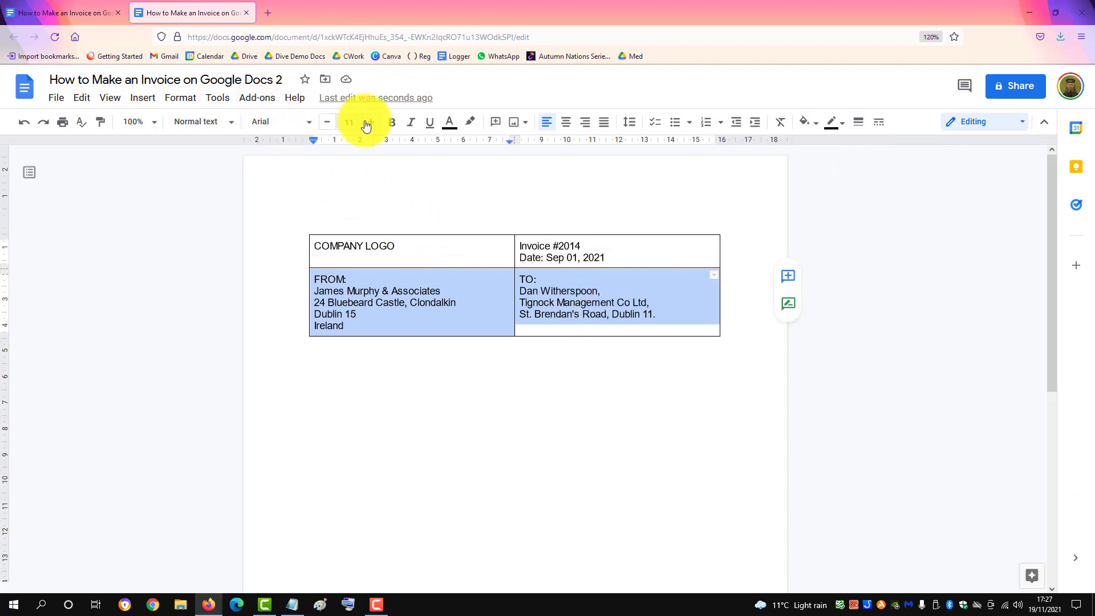
pyautogui.click(330, 125)
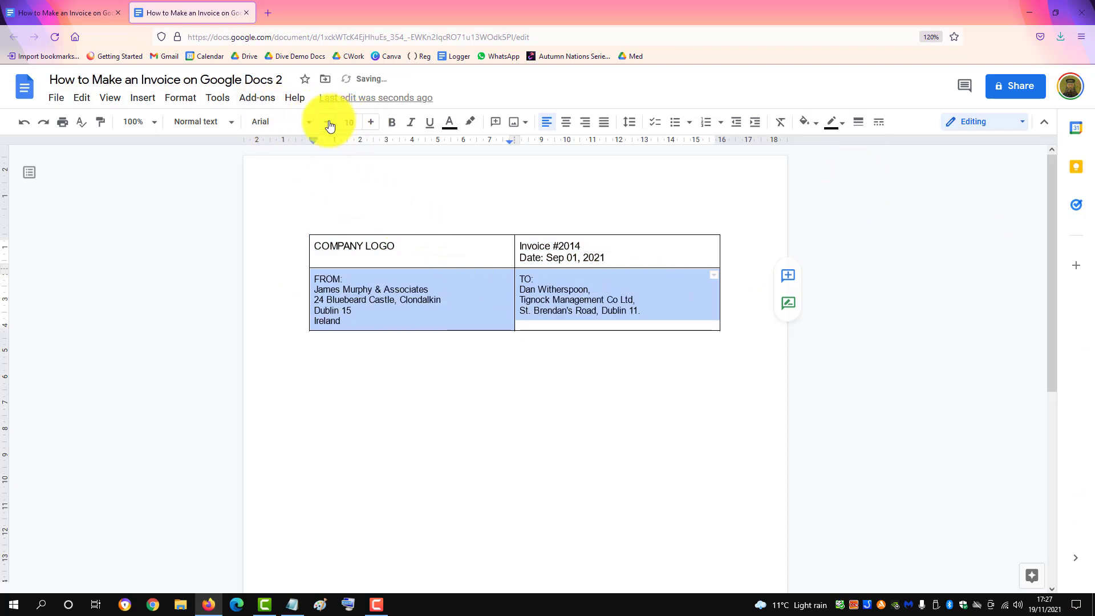
pyautogui.click(384, 246)
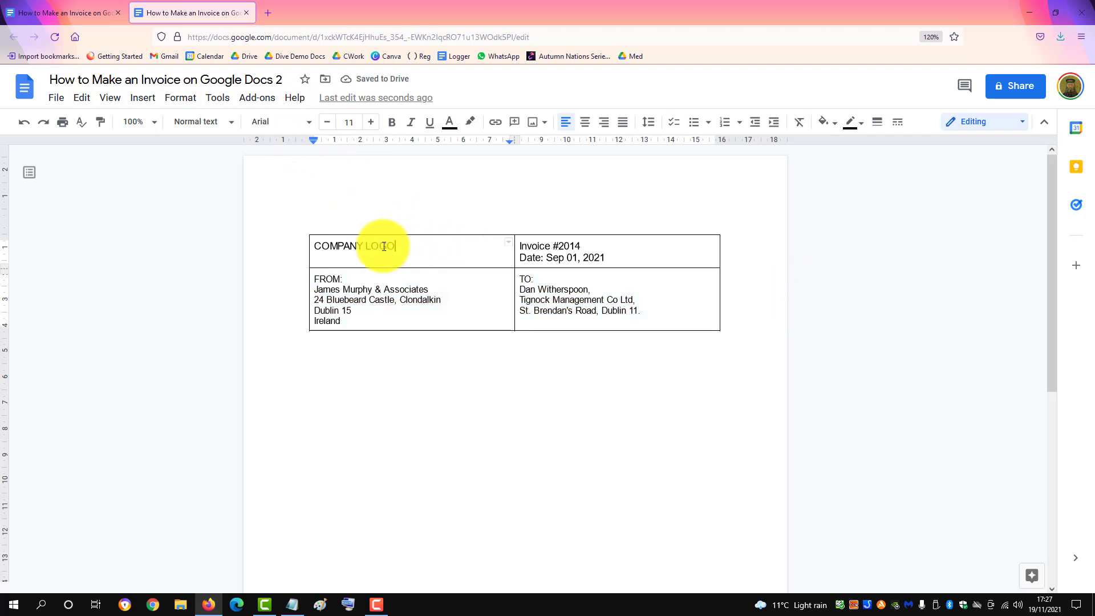
# Give the FROM/TO row a light grey cell background.
pyautogui.moveTo(464, 276); pyautogui.dragTo(606, 293)
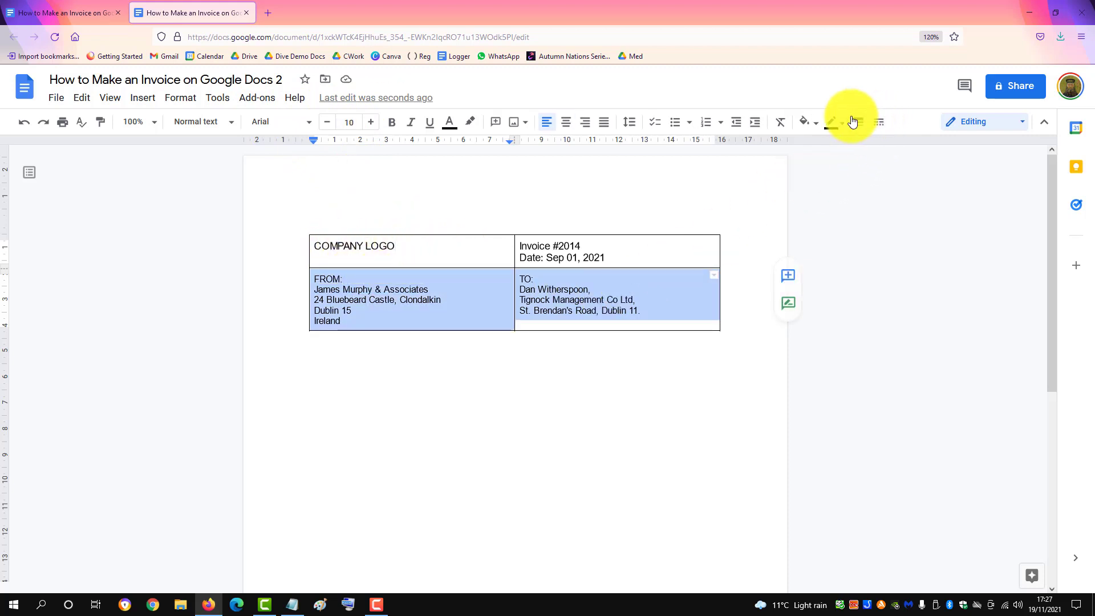
pyautogui.click(817, 124)
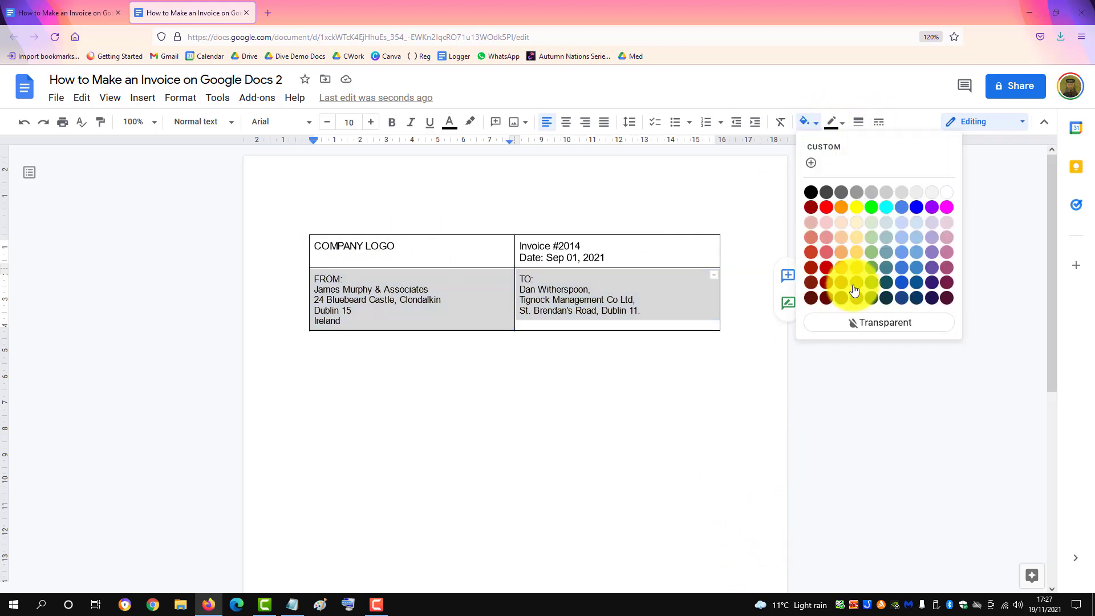
pyautogui.click(916, 197)
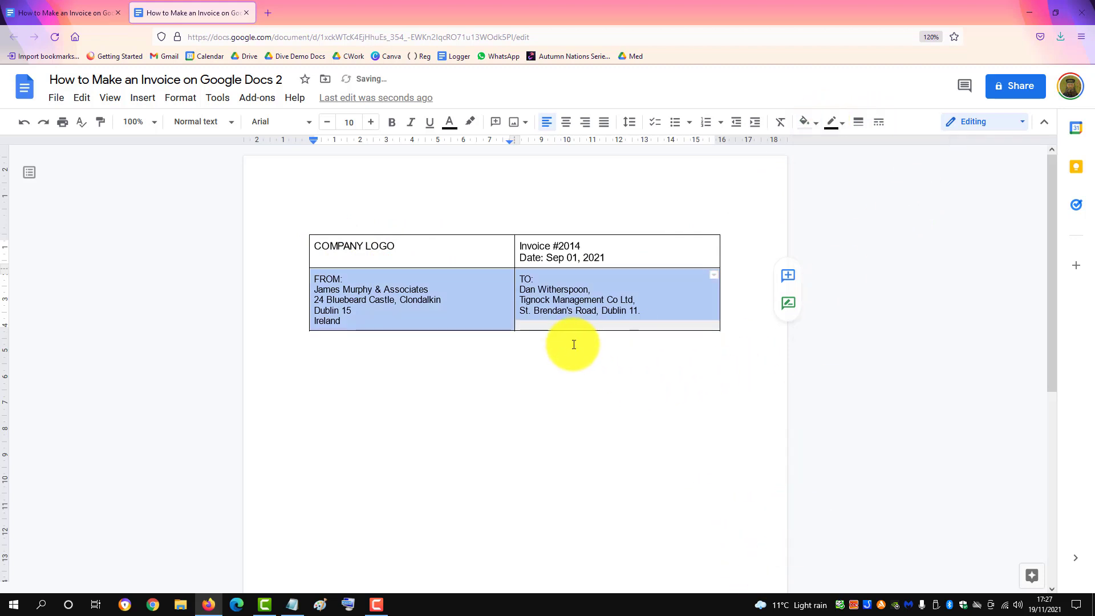
pyautogui.click(553, 365)
pyautogui.moveTo(437, 252); pyautogui.dragTo(550, 315)
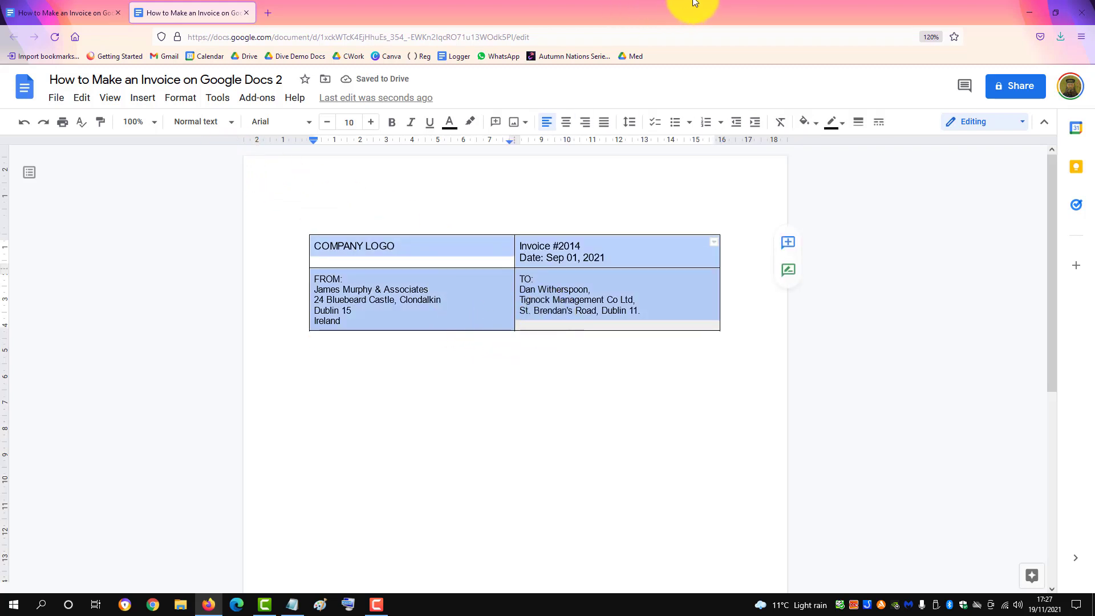
# Set the header table's border width to 0pt in Table properties.
pyautogui.click(181, 97)
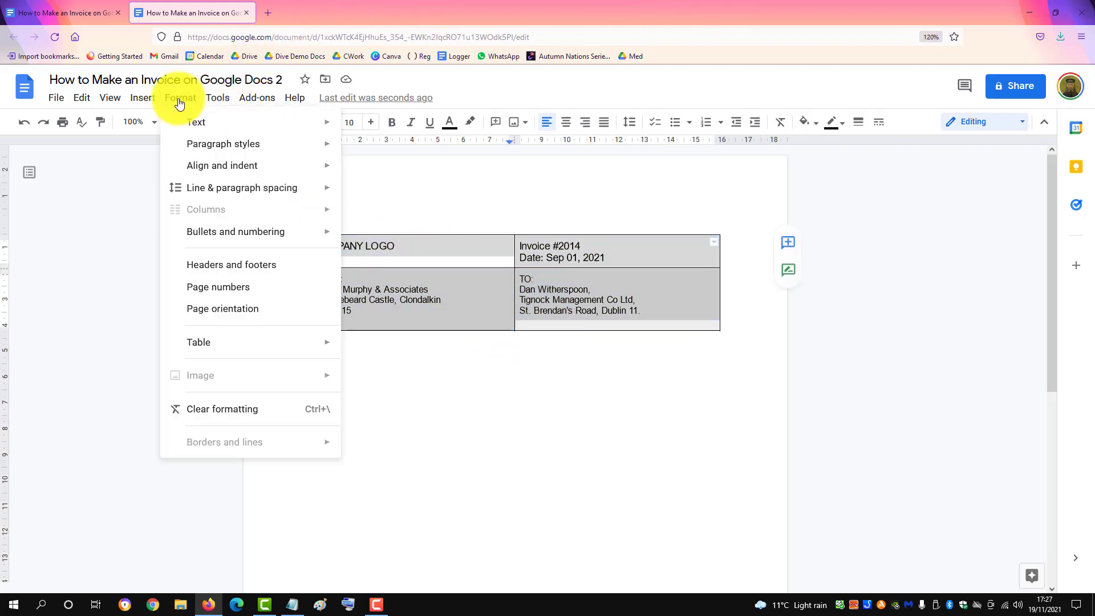
pyautogui.moveTo(325, 342)
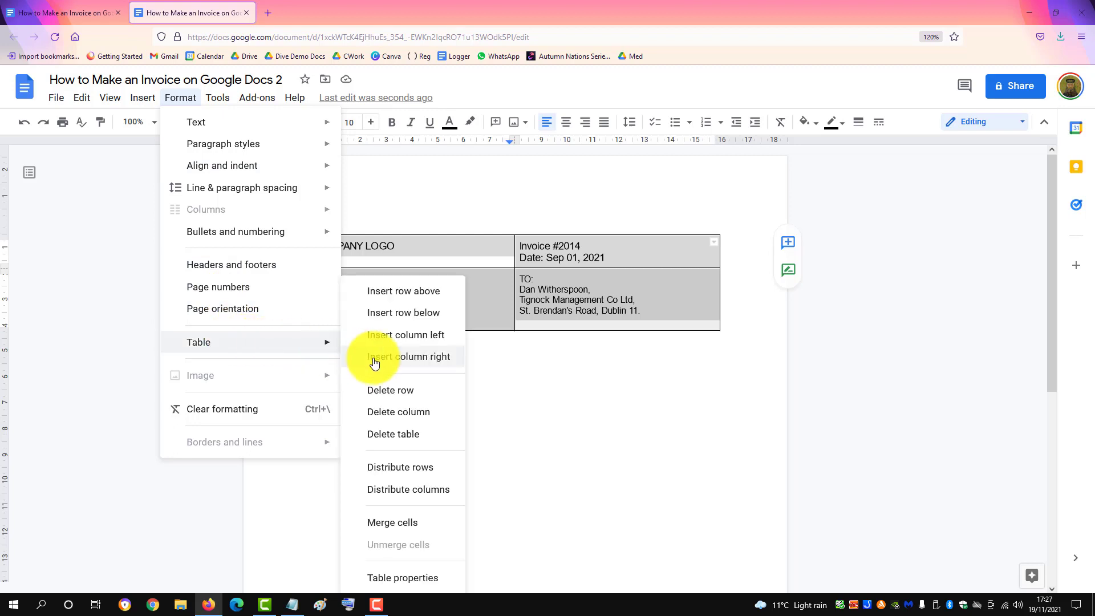
pyautogui.click(425, 577)
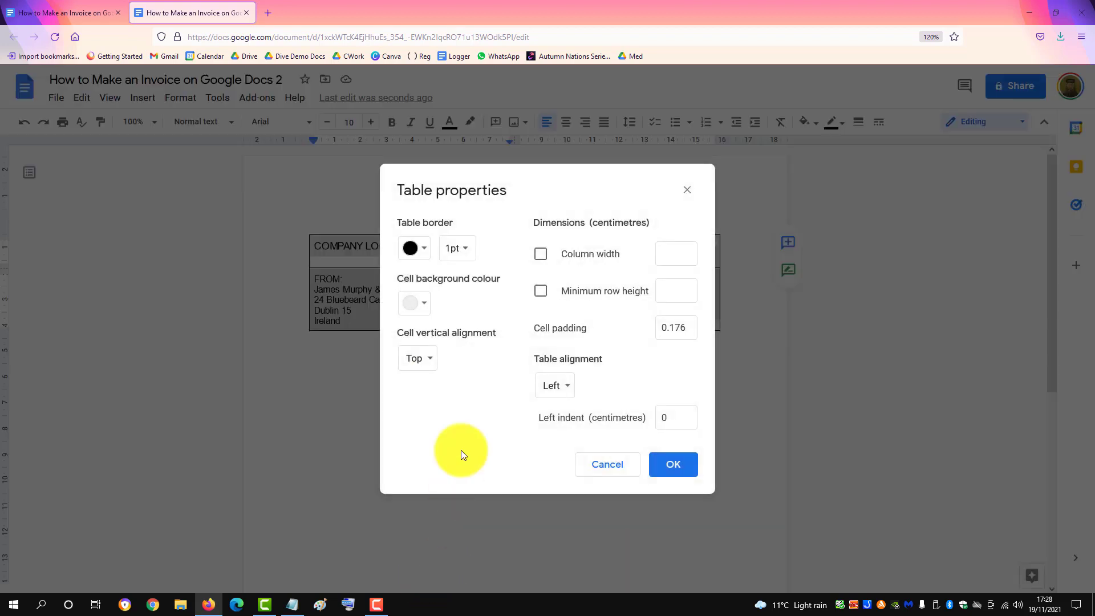
pyautogui.click(472, 246)
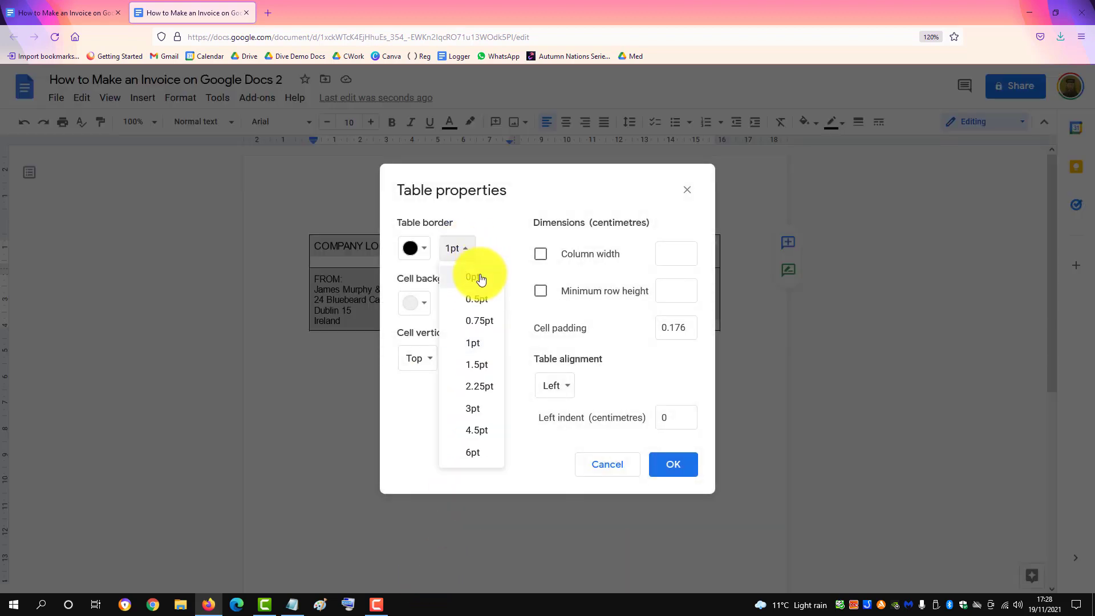
pyautogui.click(478, 274)
# Confirm the borderless table, then right-align the Invoice #2014 and Date lines.
pyautogui.click(664, 470)
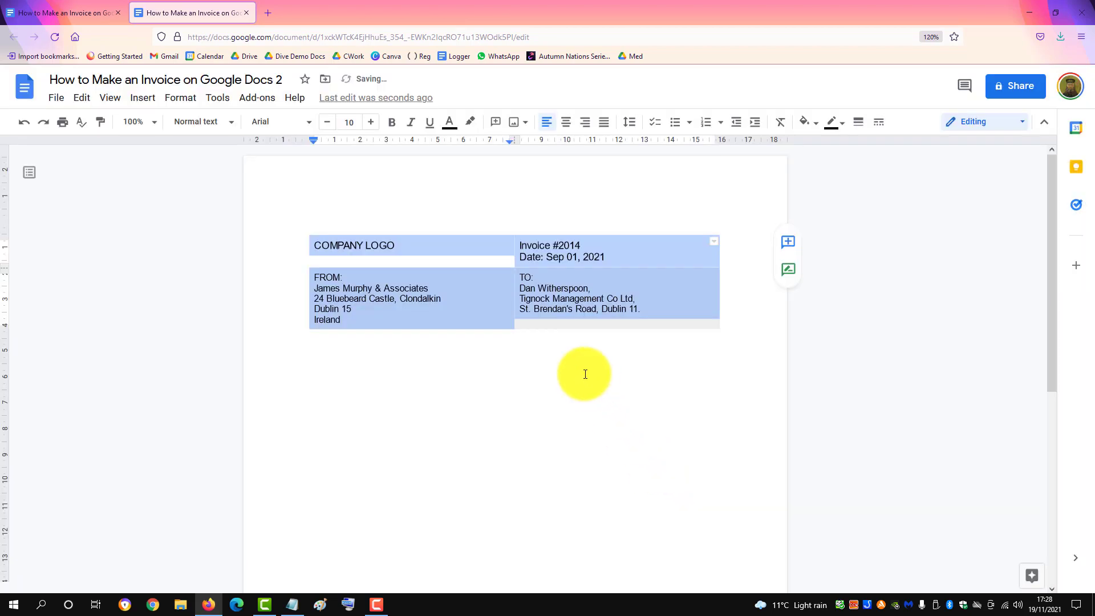
pyautogui.click(563, 248)
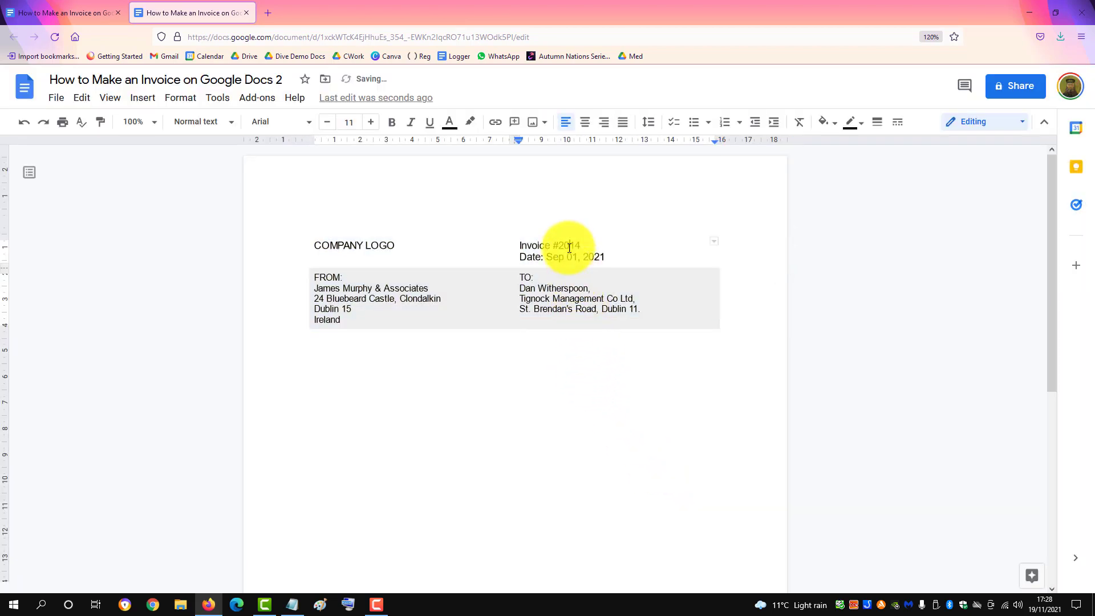
pyautogui.click(604, 122)
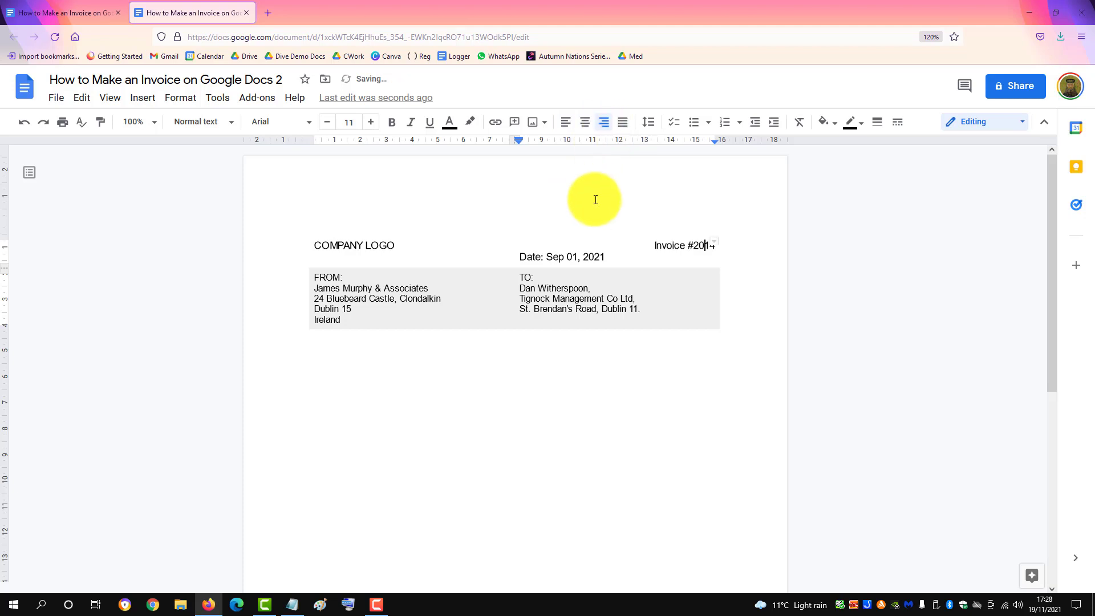
pyautogui.click(564, 256)
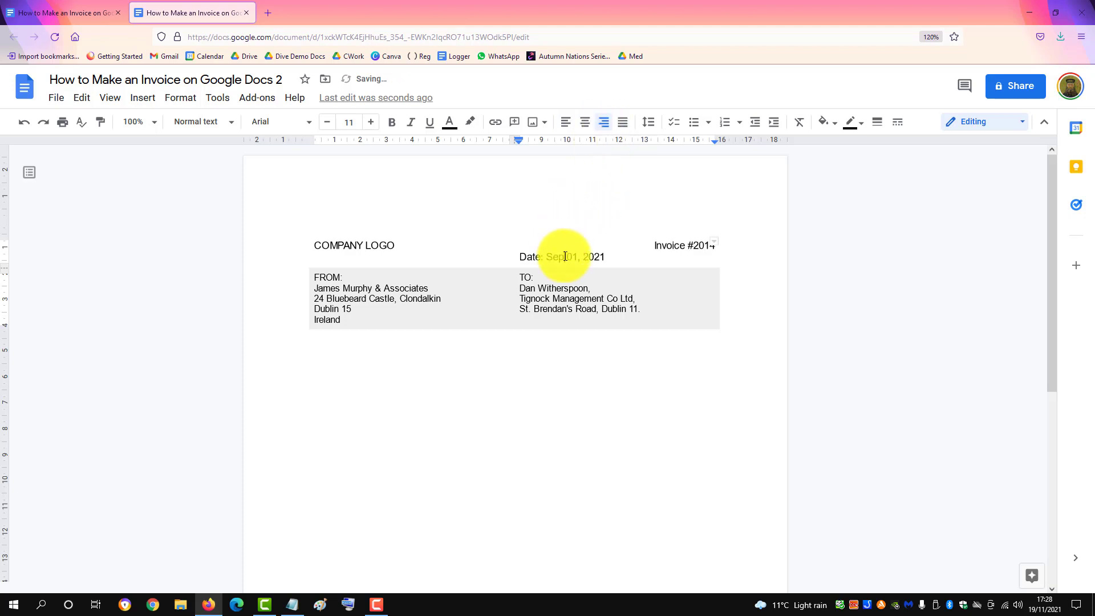
pyautogui.click(603, 122)
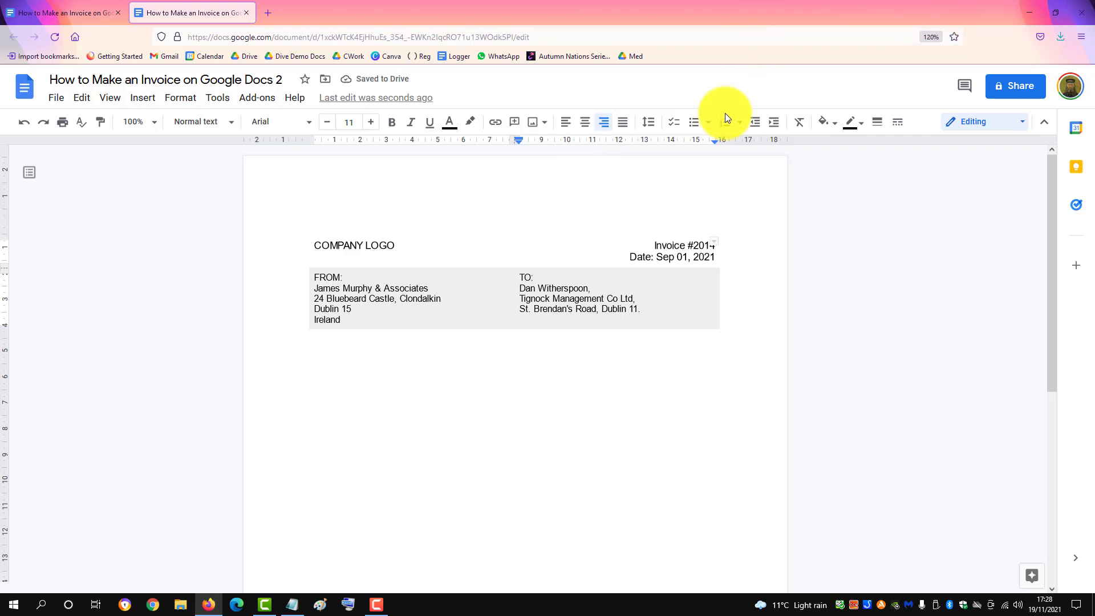
pyautogui.click(621, 411)
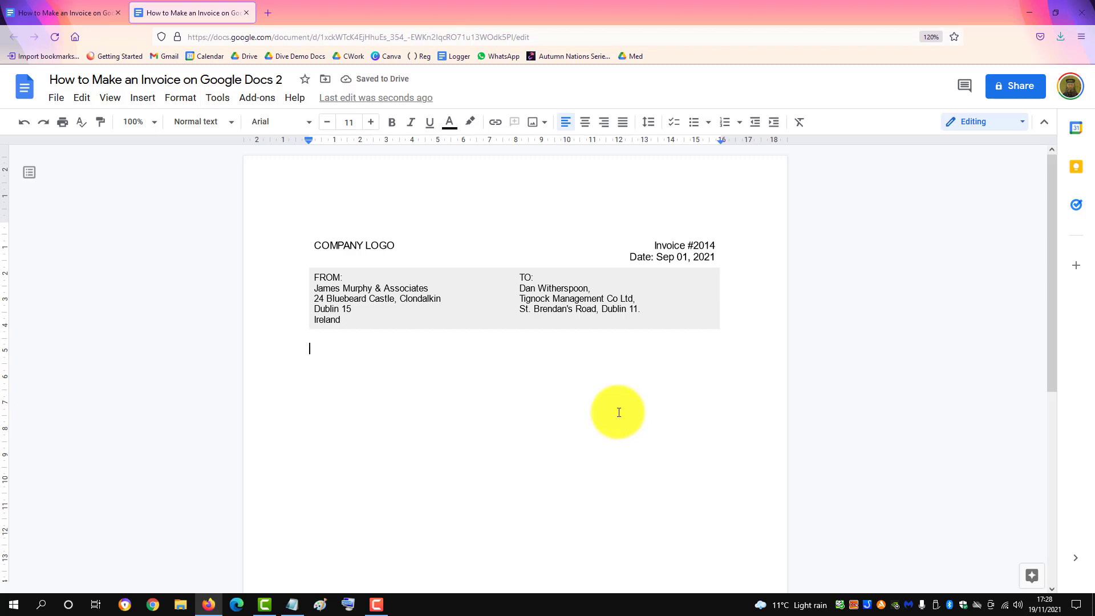
# Insert a 4×7 table below the header and add one more row to make it 4×8.
pyautogui.click(142, 98)
pyautogui.moveTo(181, 142)
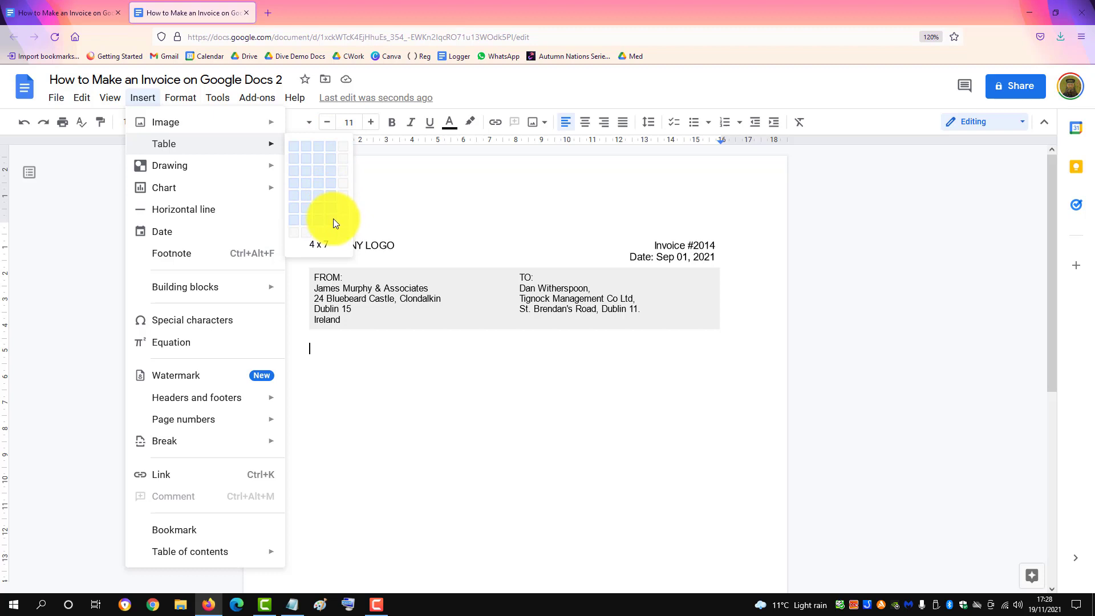
pyautogui.click(334, 222)
pyautogui.rightClick(601, 451)
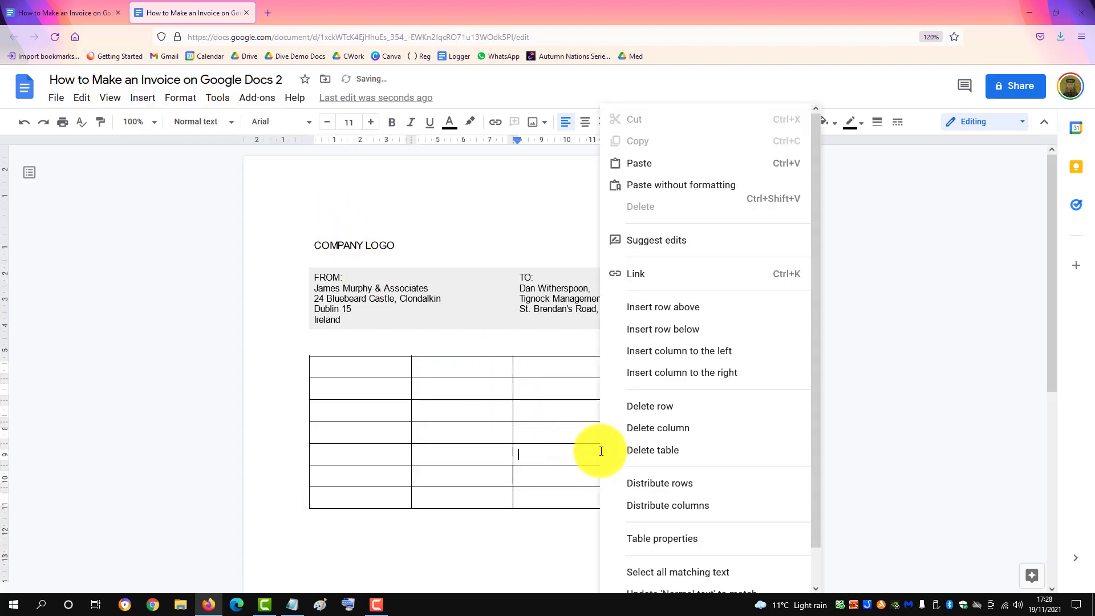
pyautogui.click(687, 334)
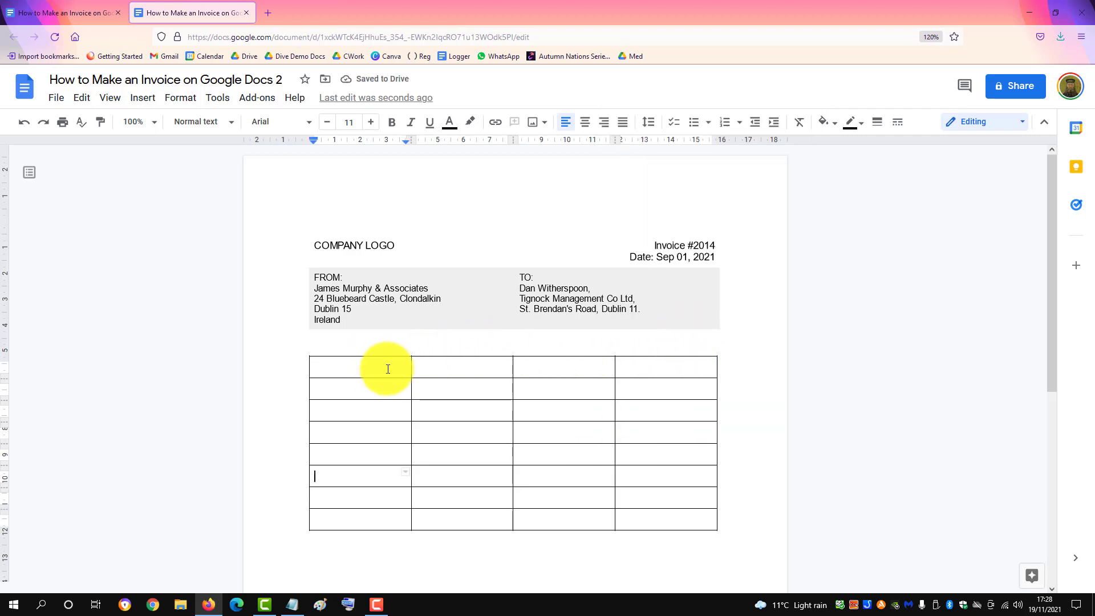
# Enter headings Description, Rate, Hours and Amount, and copy €20.00 from the notes.
pyautogui.hotkey('alt', 'Tab')
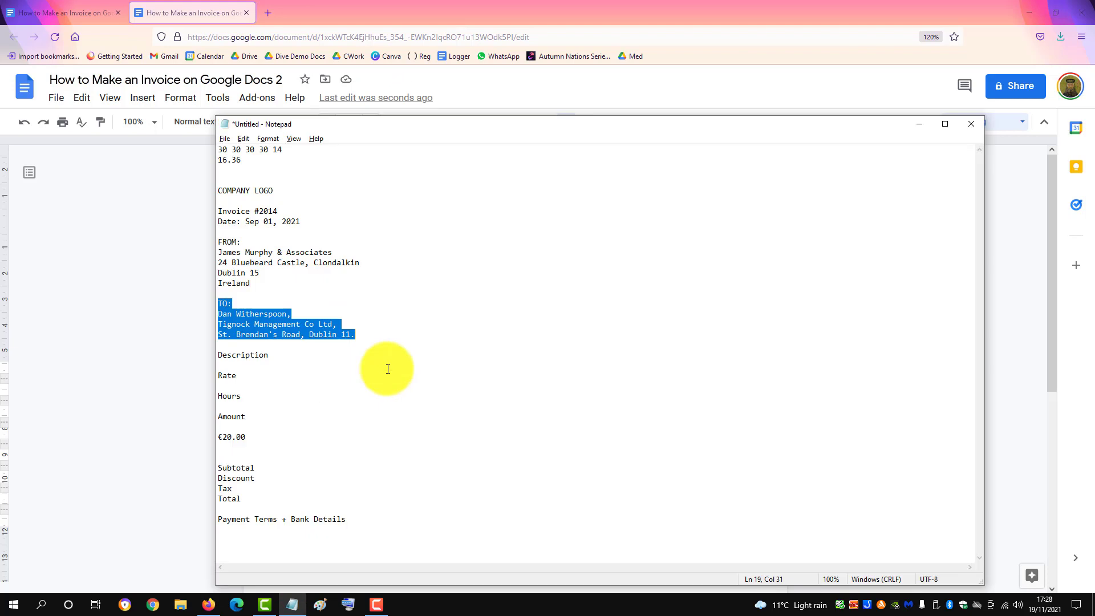
pyautogui.hotkey('alt', 'Tab')
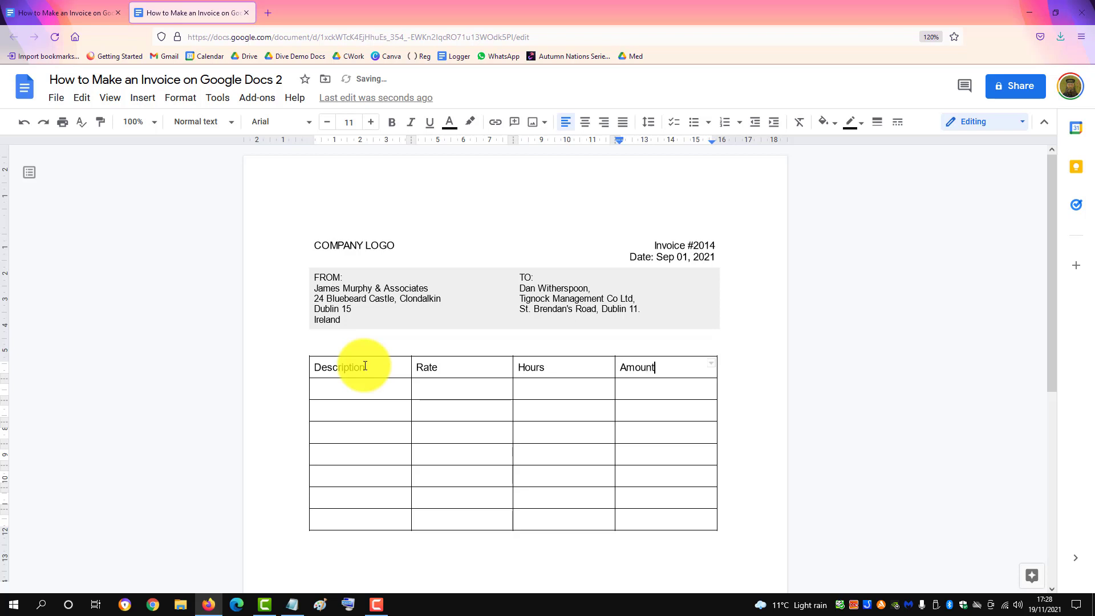
pyautogui.hotkey('alt', 'Tab')
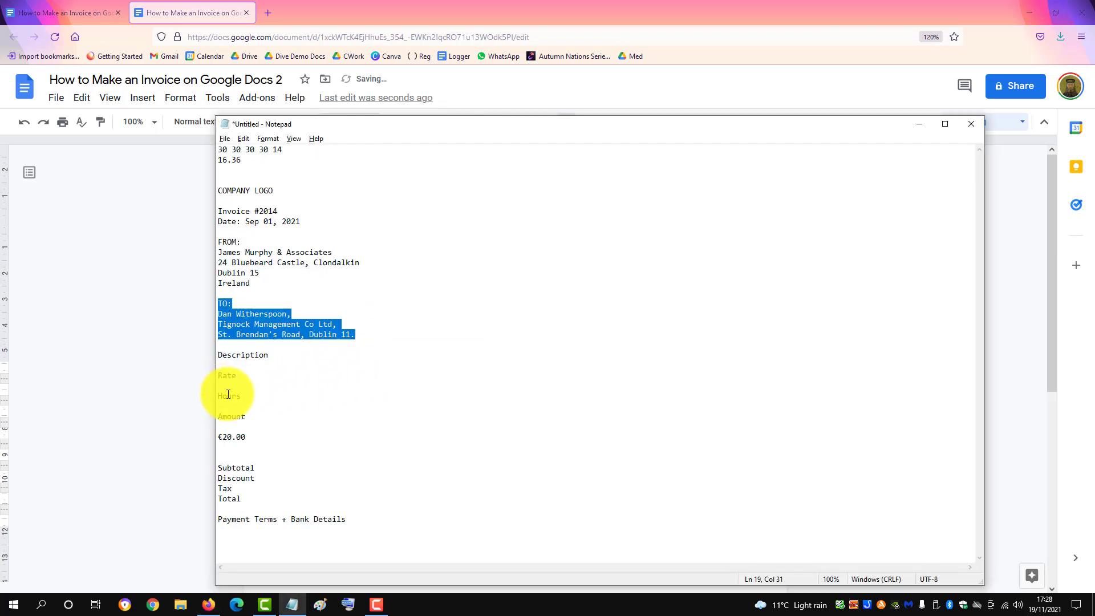
pyautogui.click(211, 443)
pyautogui.moveTo(212, 443); pyautogui.dragTo(213, 439)
pyautogui.hotkey('ctrl', 'c')
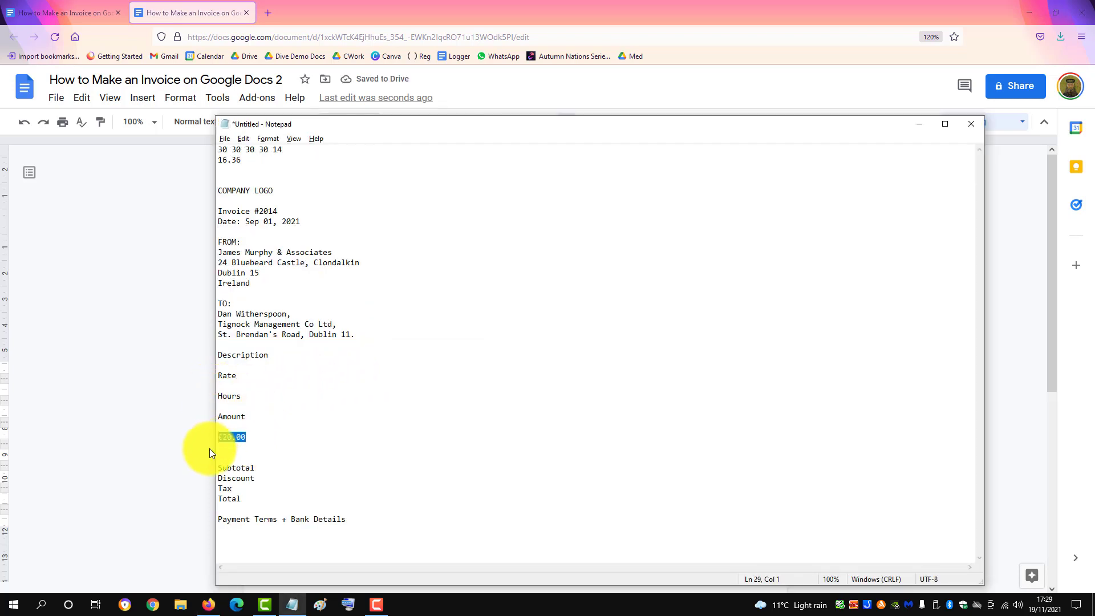
pyautogui.click(210, 448)
pyautogui.click(679, 383)
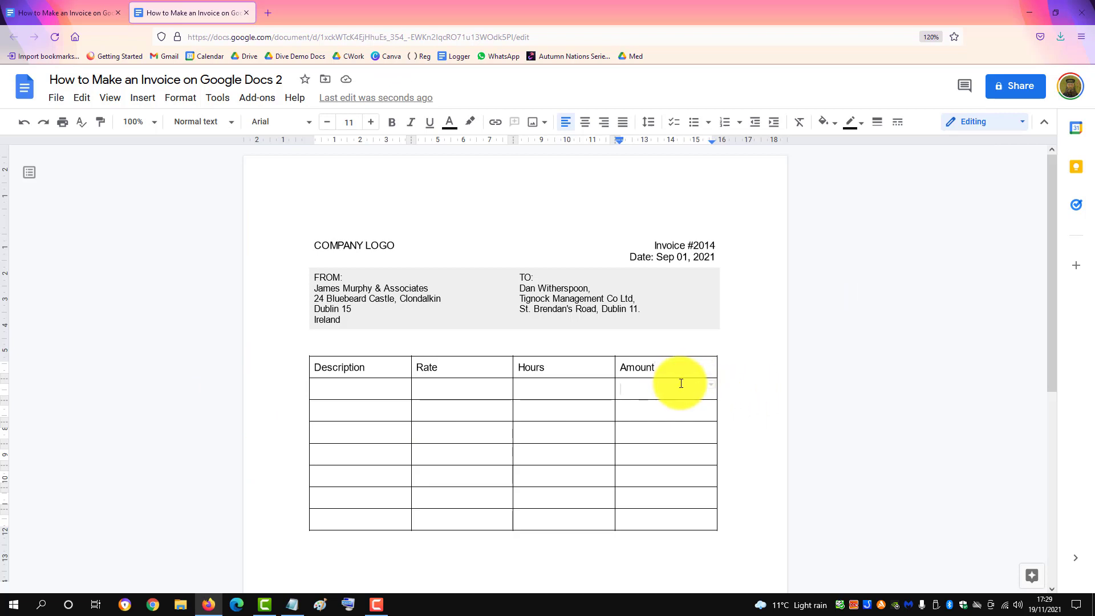
# Paste €20.00 into all seven Amount cells of the item table.
pyautogui.hotkey('ctrl', 'v')
pyautogui.click(682, 411)
pyautogui.hotkey('ctrl', 'v')
pyautogui.click(672, 434)
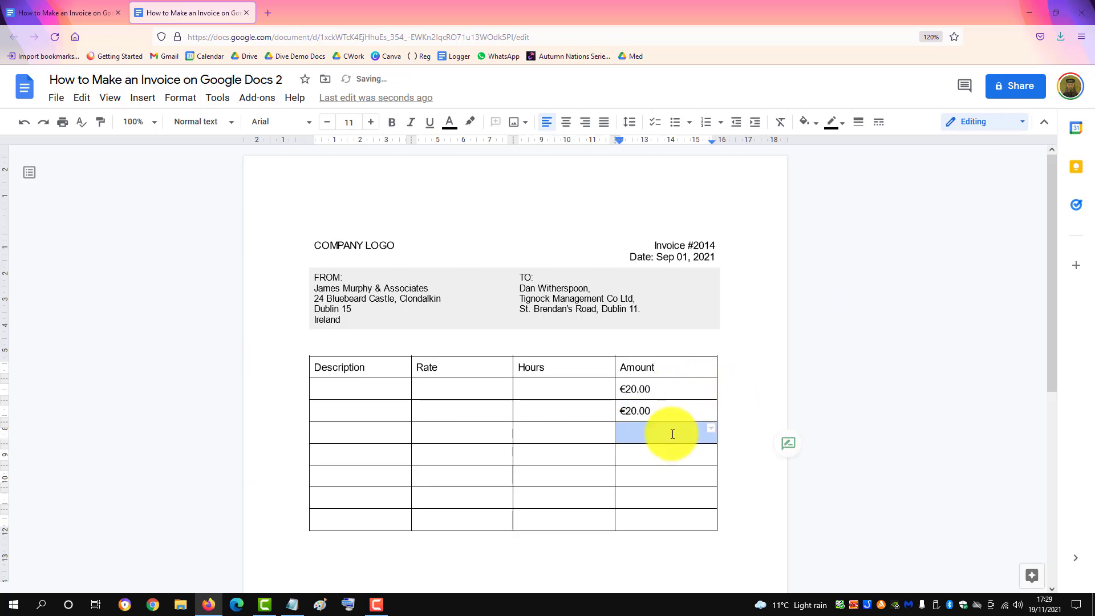
pyautogui.hotkey('ctrl', 'v')
pyautogui.click(665, 454)
pyautogui.hotkey('ctrl', 'v')
pyautogui.click(661, 473)
pyautogui.hotkey('ctrl', 'v')
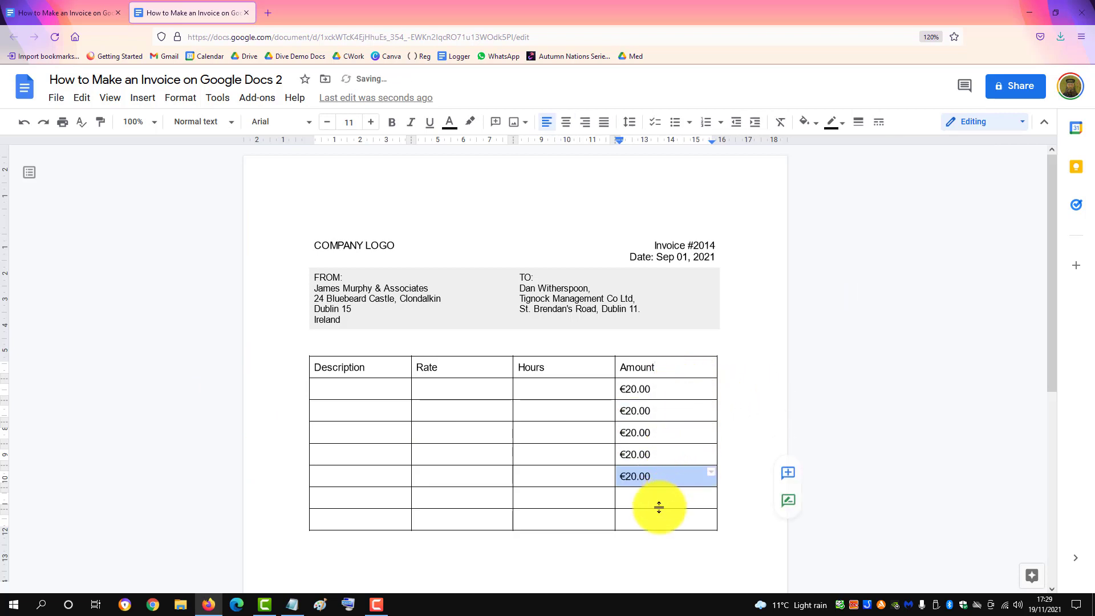
pyautogui.click(660, 501)
pyautogui.hotkey('ctrl', 'v')
pyautogui.click(659, 516)
pyautogui.hotkey('ctrl', 'v')
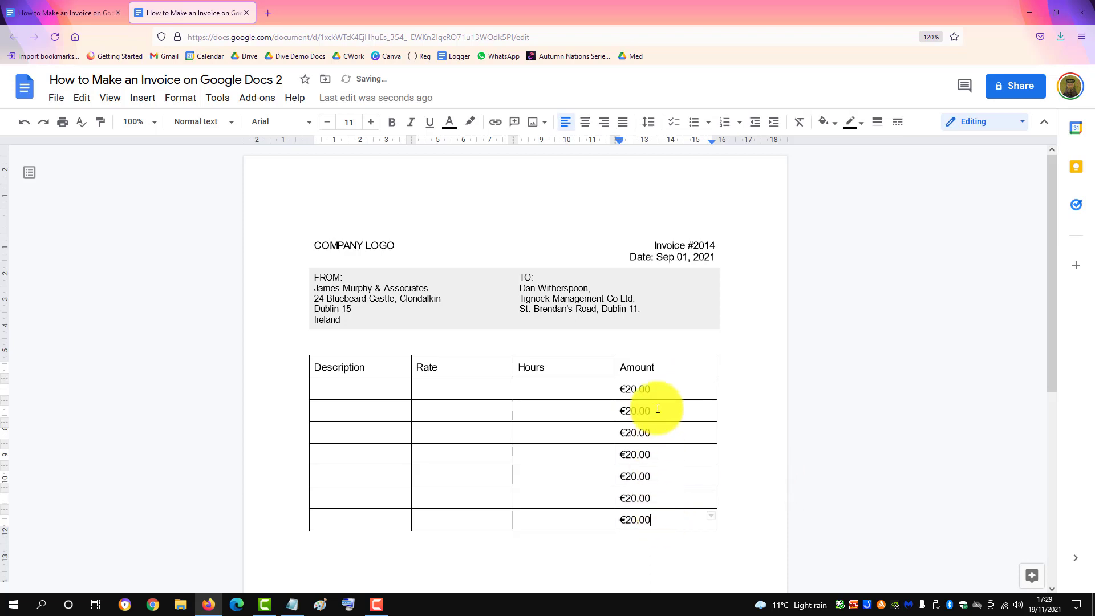
# Right-align the Amount column.
pyautogui.moveTo(650, 362); pyautogui.dragTo(669, 510)
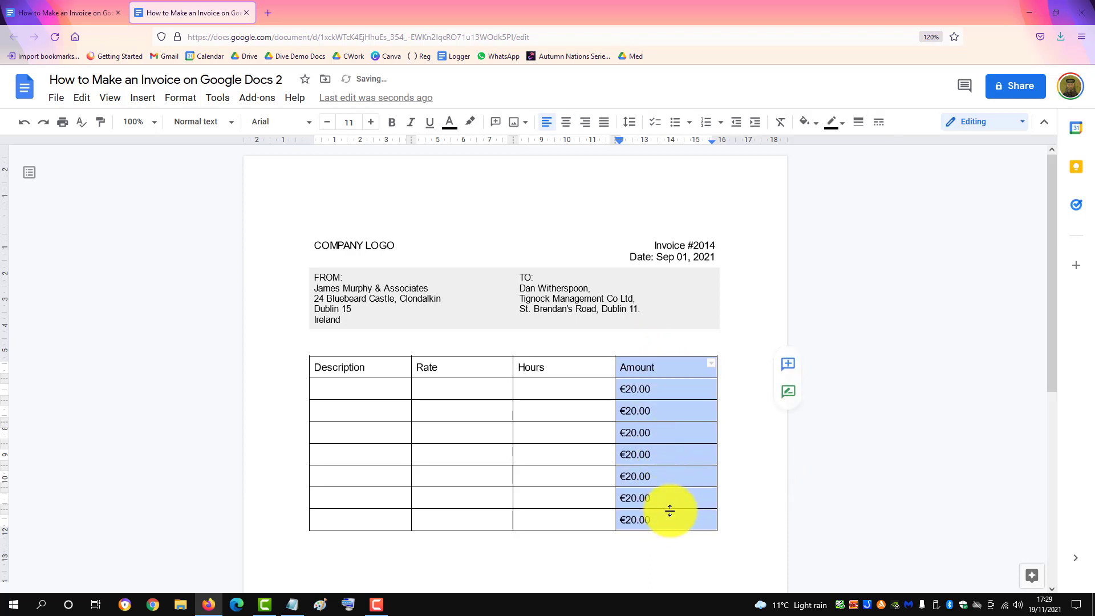
pyautogui.click(586, 127)
pyautogui.click(594, 372)
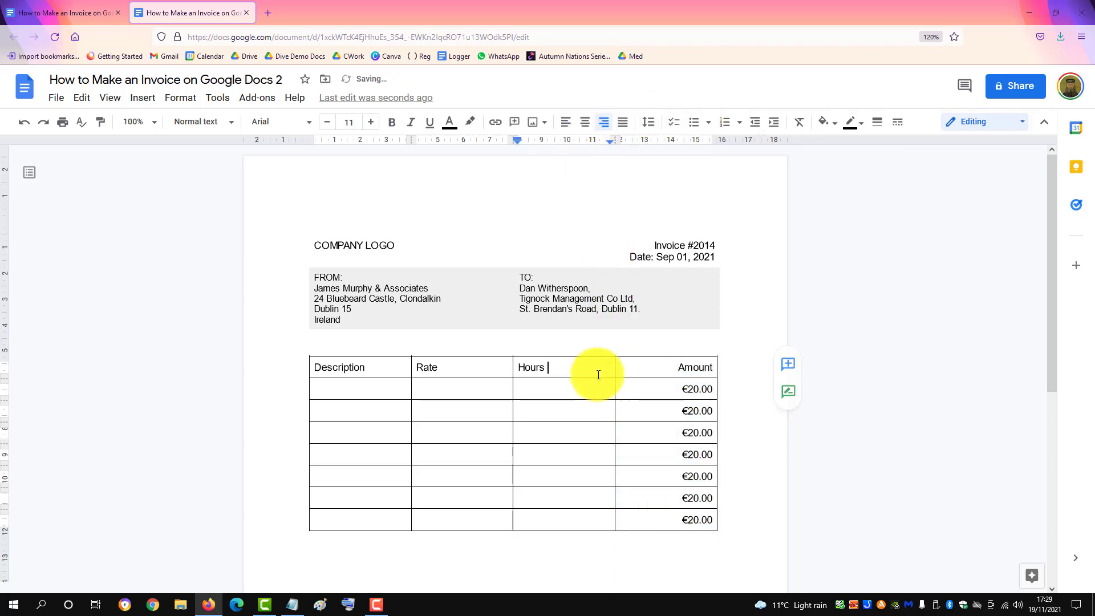
# Shade the item table's heading row grey.
pyautogui.moveTo(357, 363); pyautogui.dragTo(629, 366)
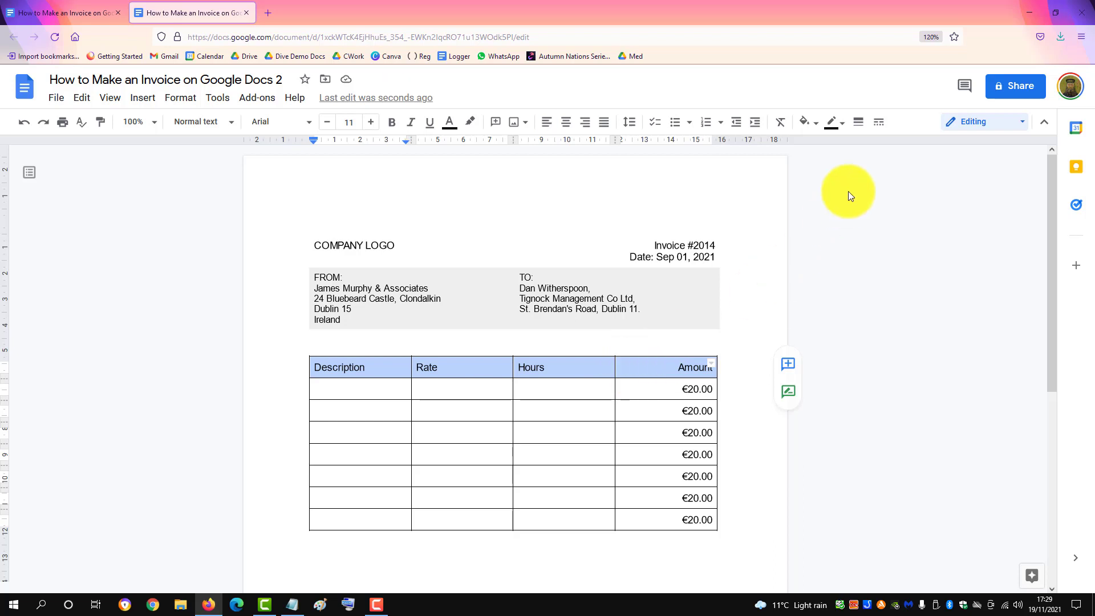
pyautogui.click(812, 122)
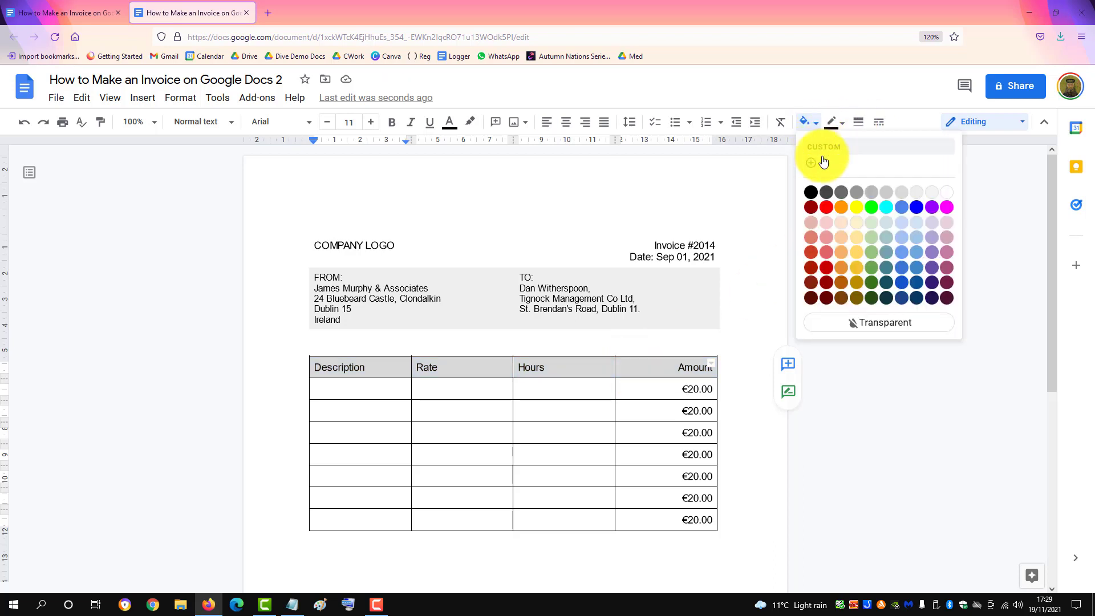
pyautogui.click(909, 195)
pyautogui.click(695, 346)
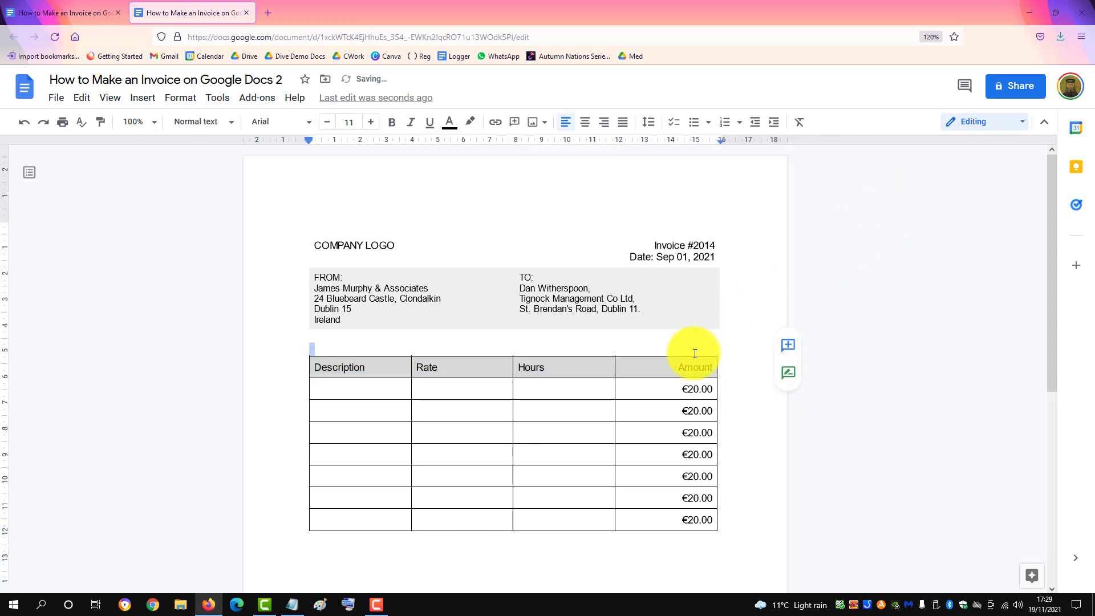
pyautogui.moveTo(1051, 327); pyautogui.dragTo(1058, 392)
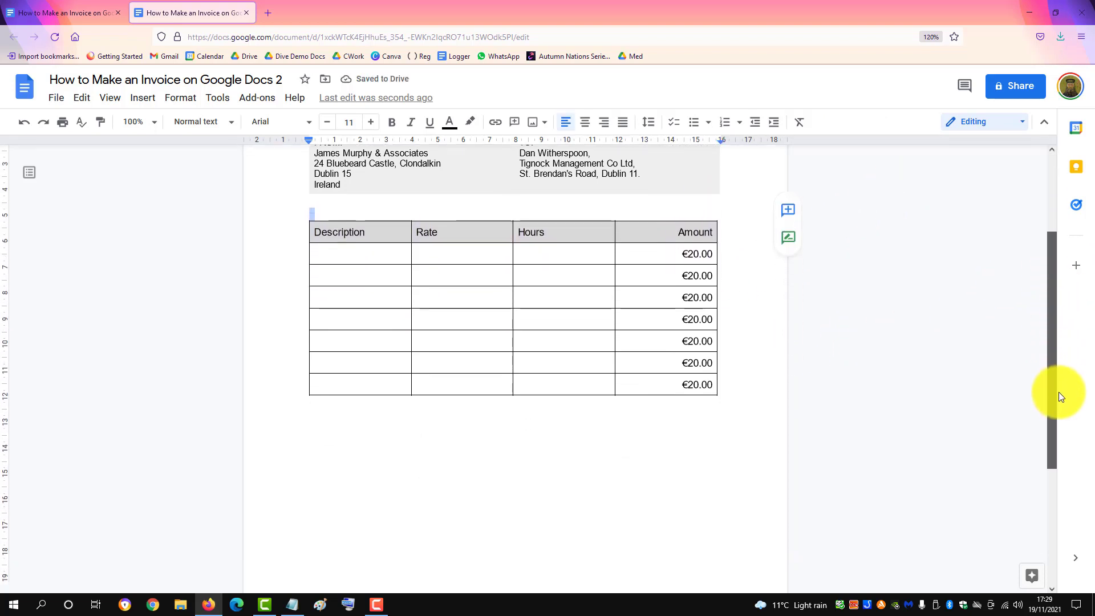
# Insert a 2×4 totals table on the line below the item table.
pyautogui.click(481, 408)
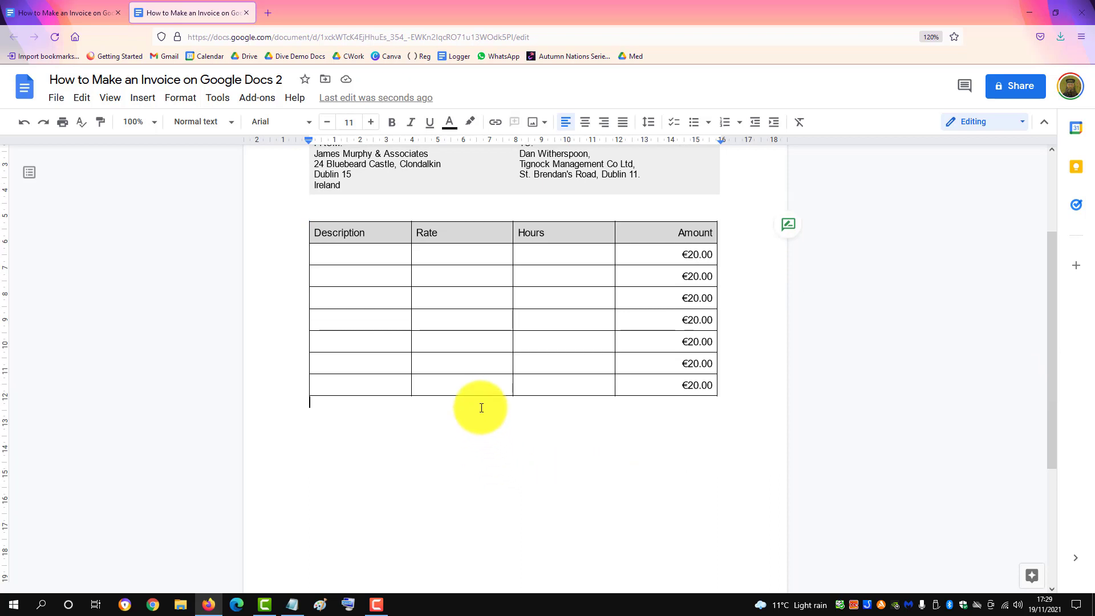
pyautogui.click(143, 106)
pyautogui.moveTo(212, 147)
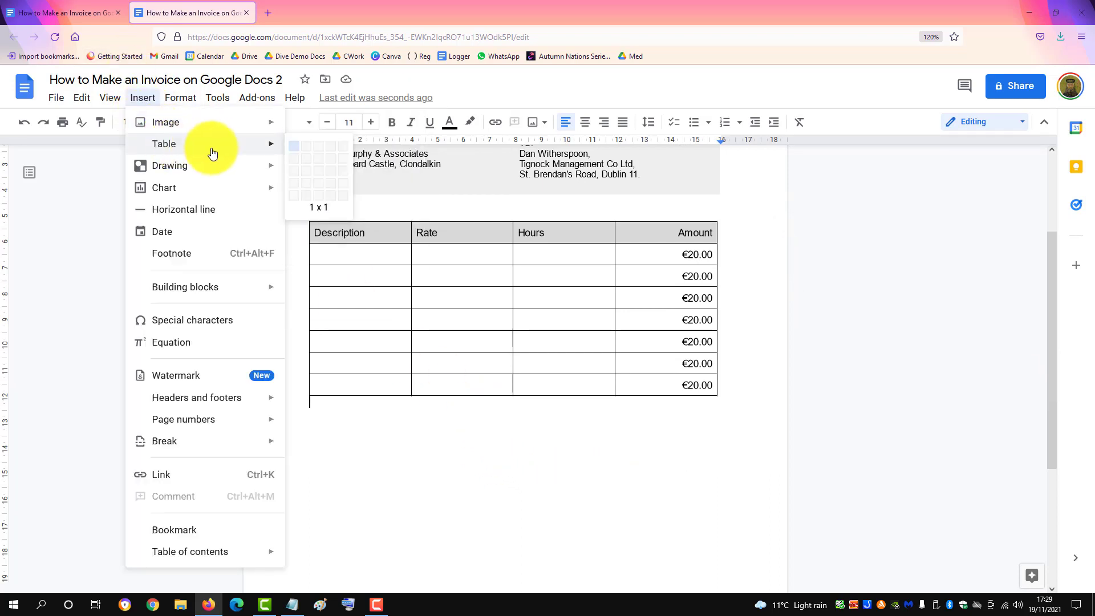
pyautogui.click(304, 182)
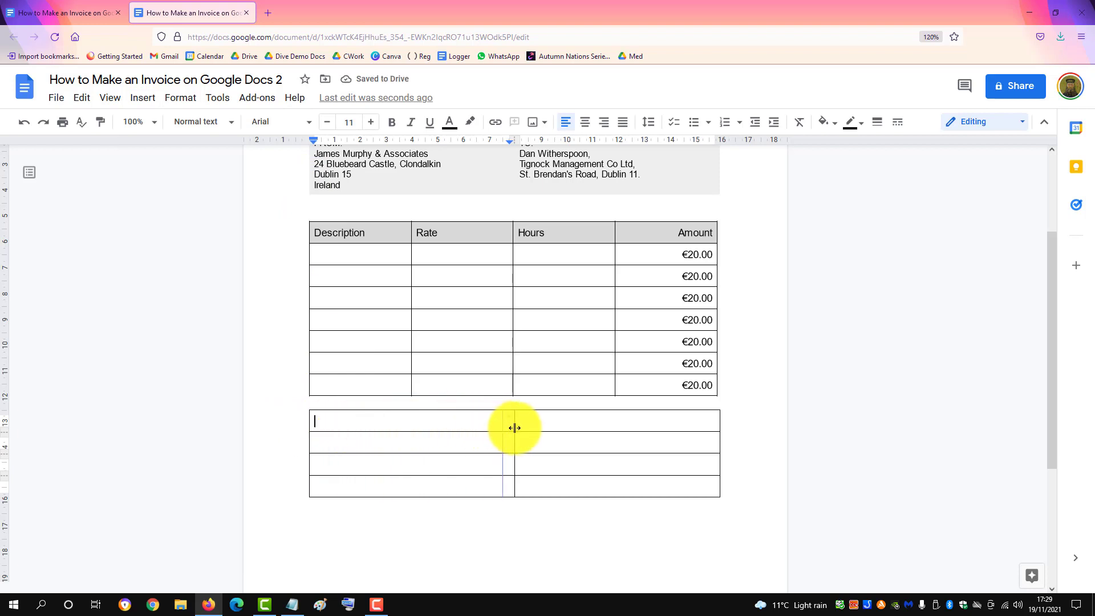
# Move the totals table's left edge to line up under the Hours column.
pyautogui.moveTo(515, 427); pyautogui.dragTo(614, 434)
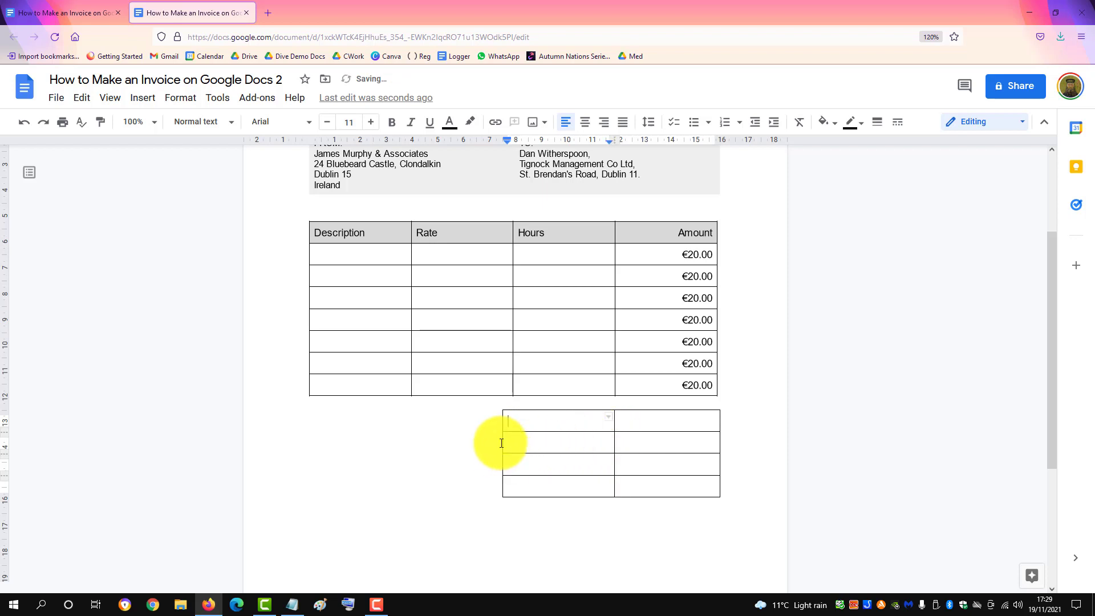
pyautogui.moveTo(502, 443); pyautogui.dragTo(514, 440)
pyautogui.hotkey('alt', 'Tab')
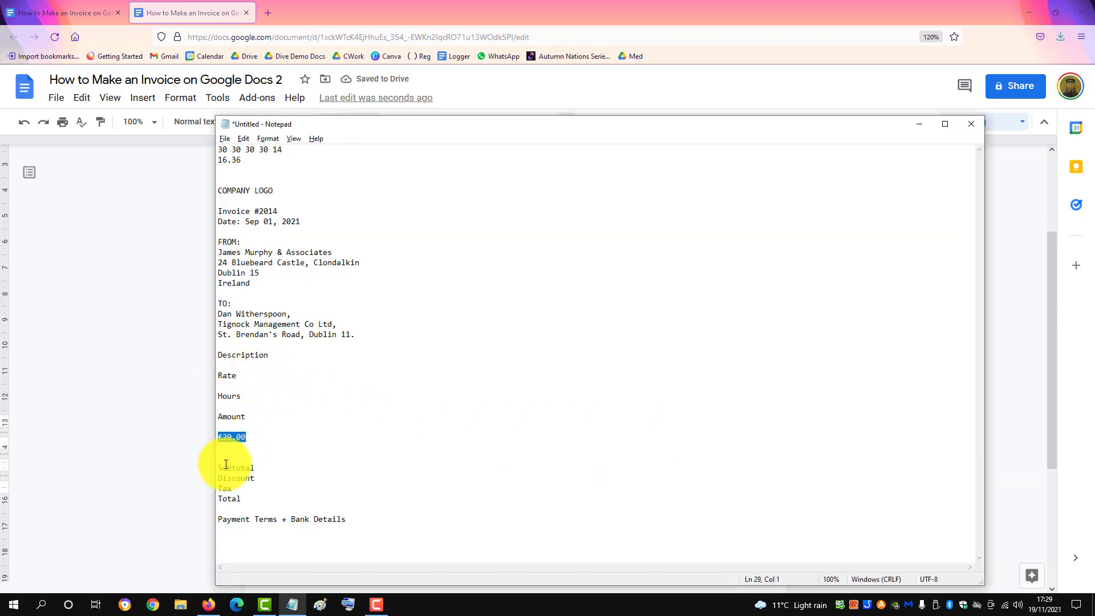
# Fill the totals table's left column with Subtotal, Discount, Tax and Total from the Notepad notes.
pyautogui.hotkey('alt', 'Tab')
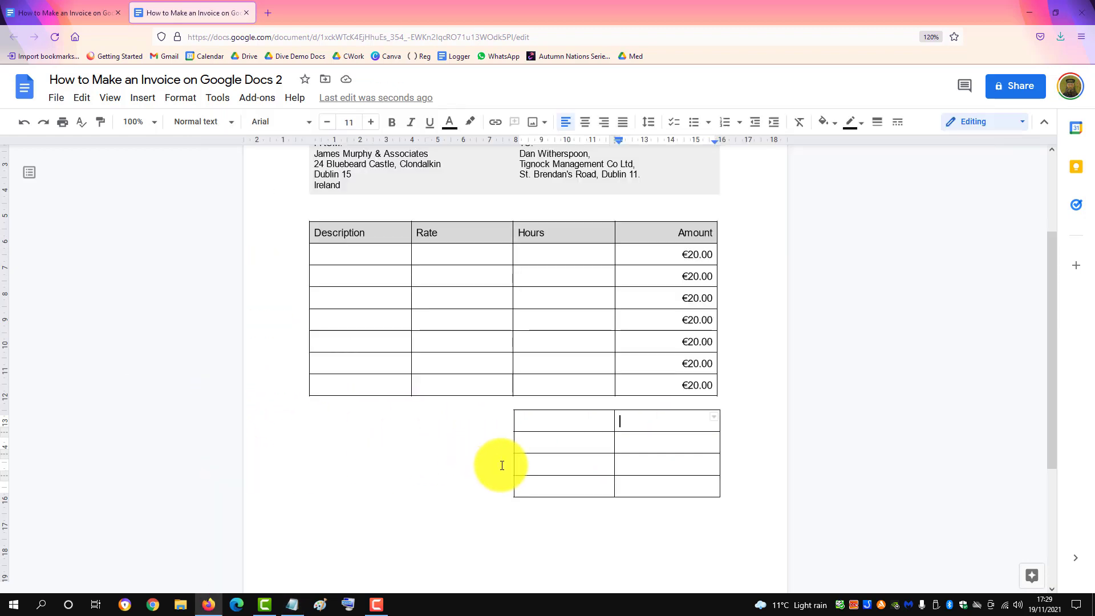
pyautogui.hotkey('alt', 'Tab')
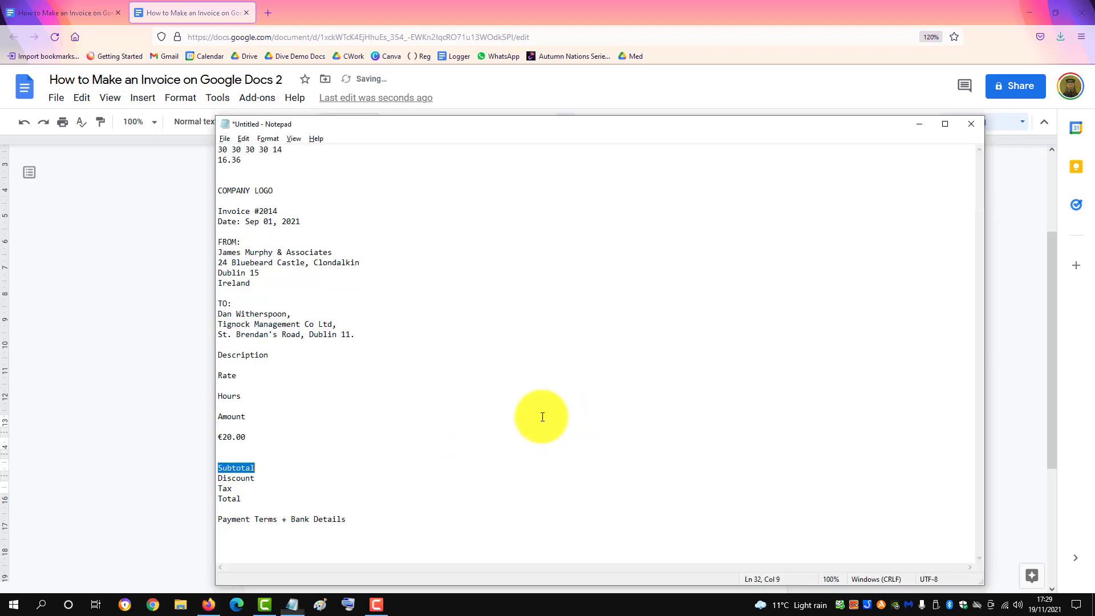
pyautogui.click(240, 477)
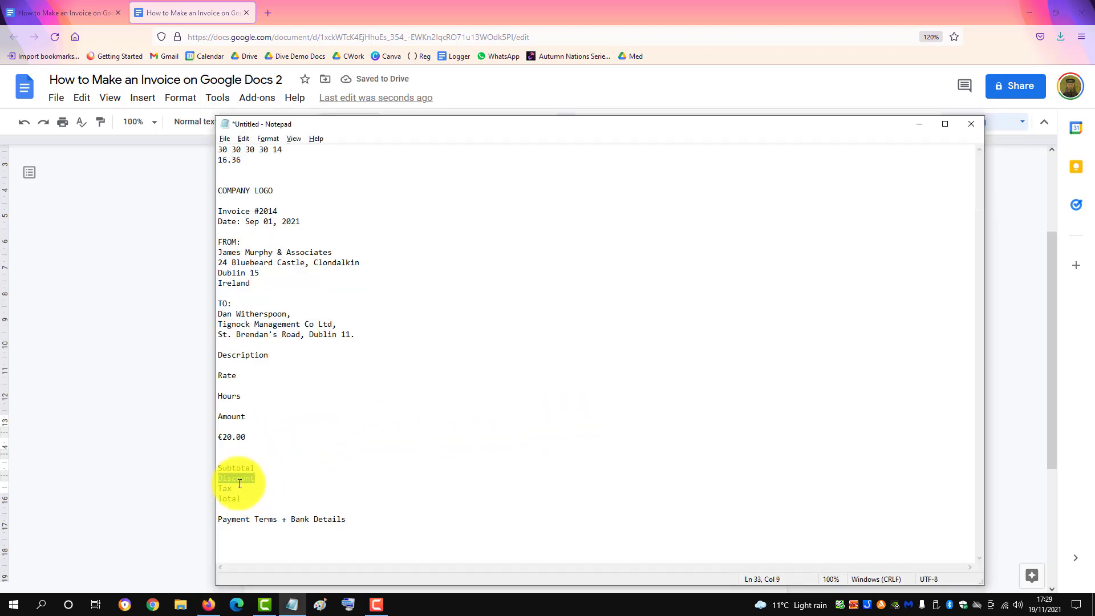
pyautogui.hotkey('alt', 'Tab')
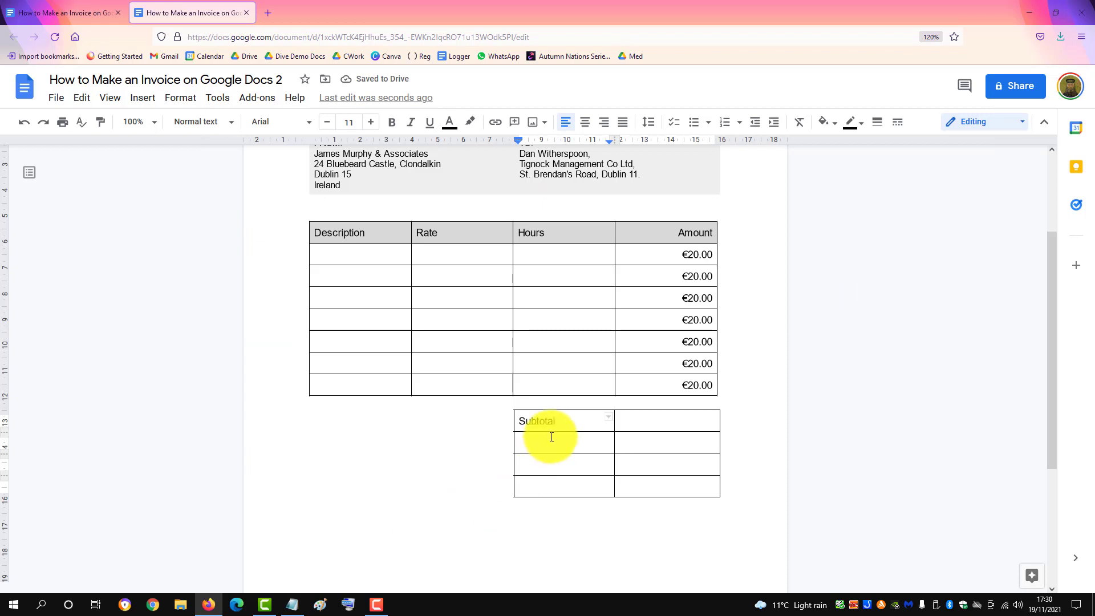
pyautogui.hotkey('alt', 'Tab')
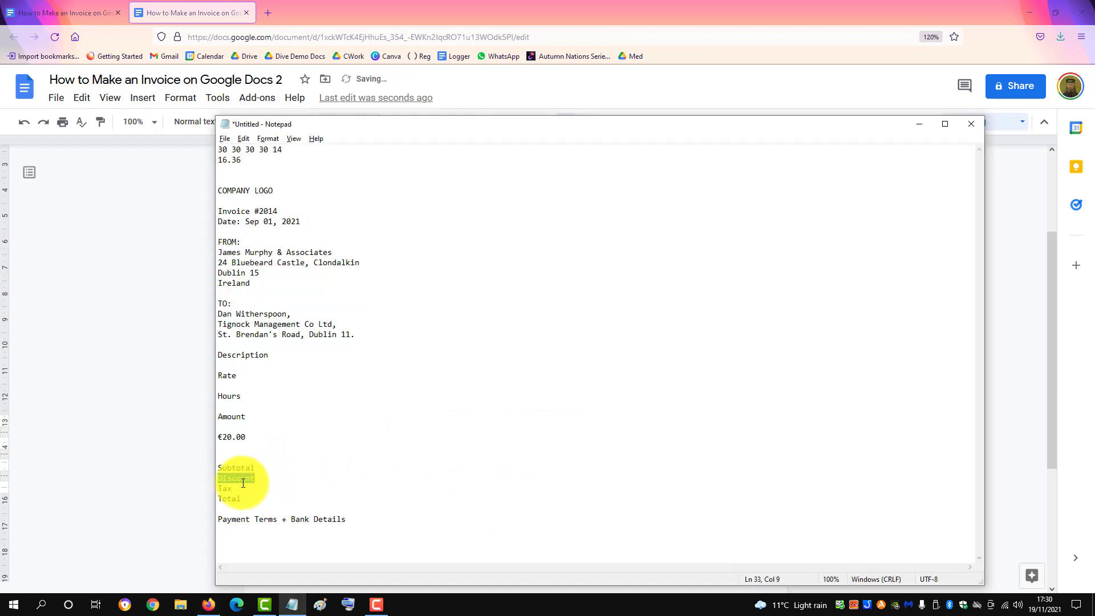
pyautogui.hotkey('alt', 'Tab')
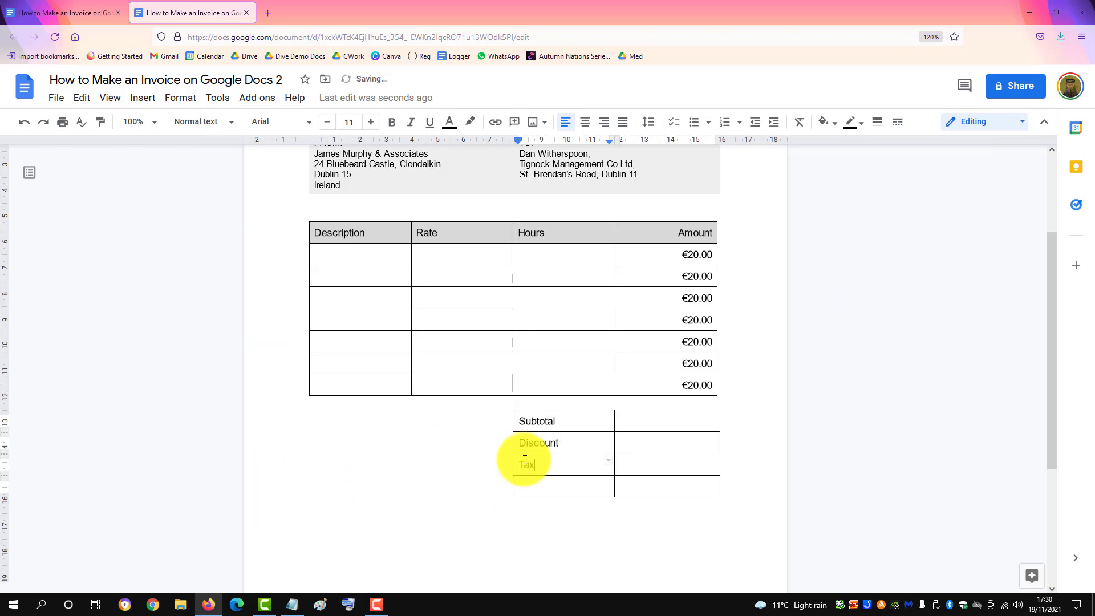
pyautogui.hotkey('alt', 'Tab')
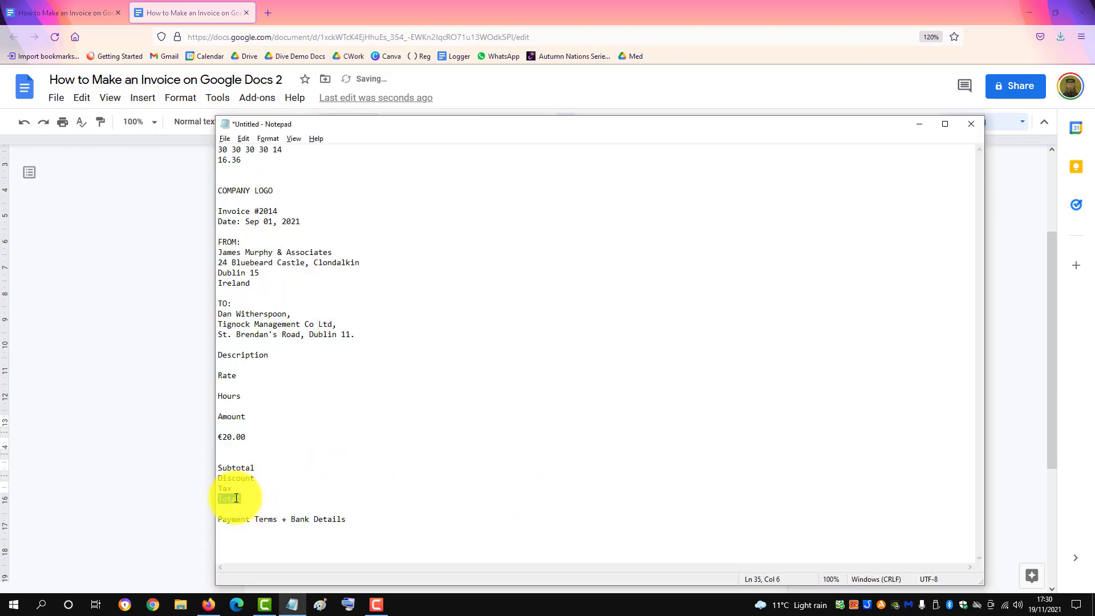
pyautogui.hotkey('alt', 'Tab')
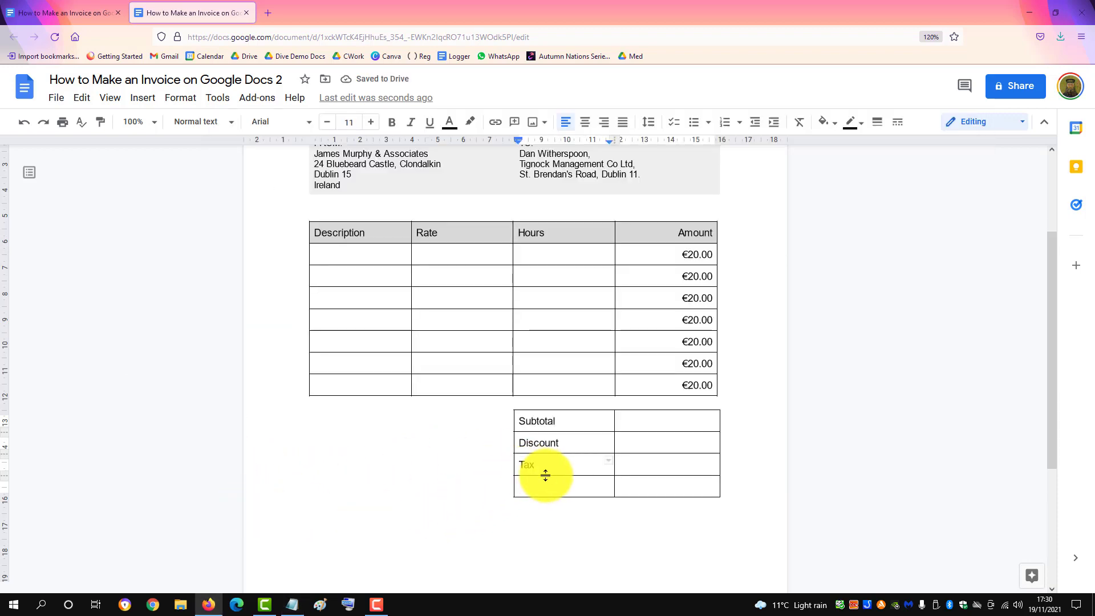
# Make the Total label bold at size 13 and start a new empty line below the tables.
pyautogui.click(558, 491)
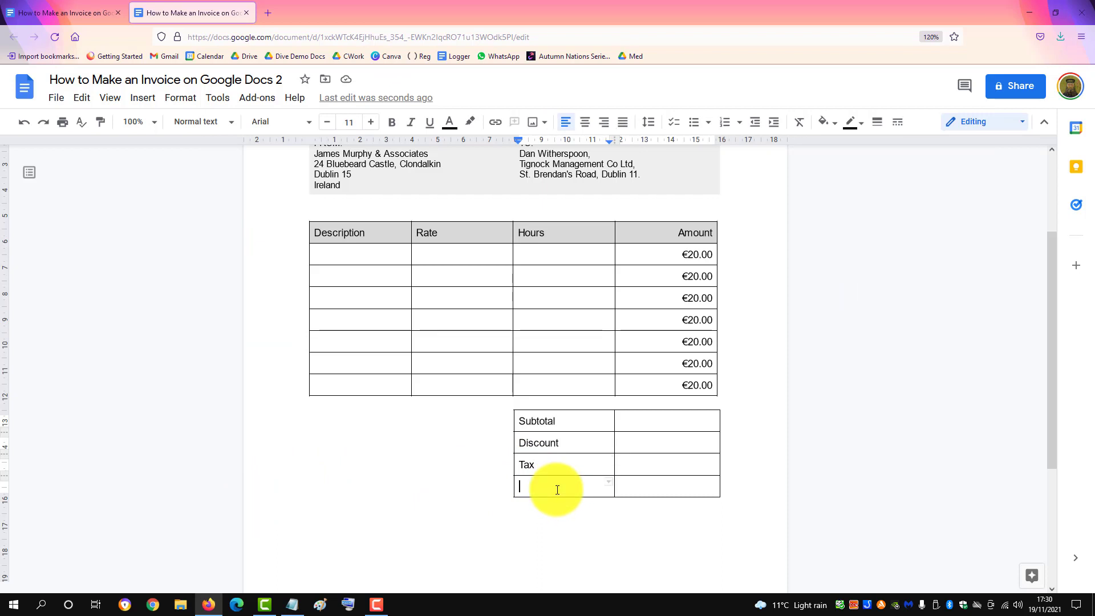
pyautogui.doubleClick(519, 490)
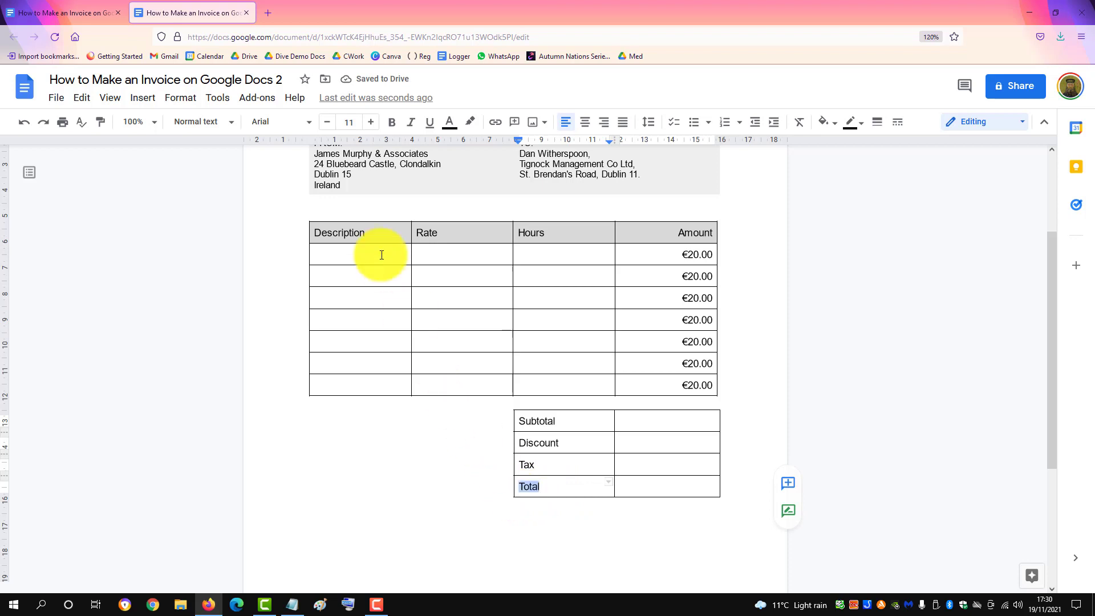
pyautogui.click(392, 122)
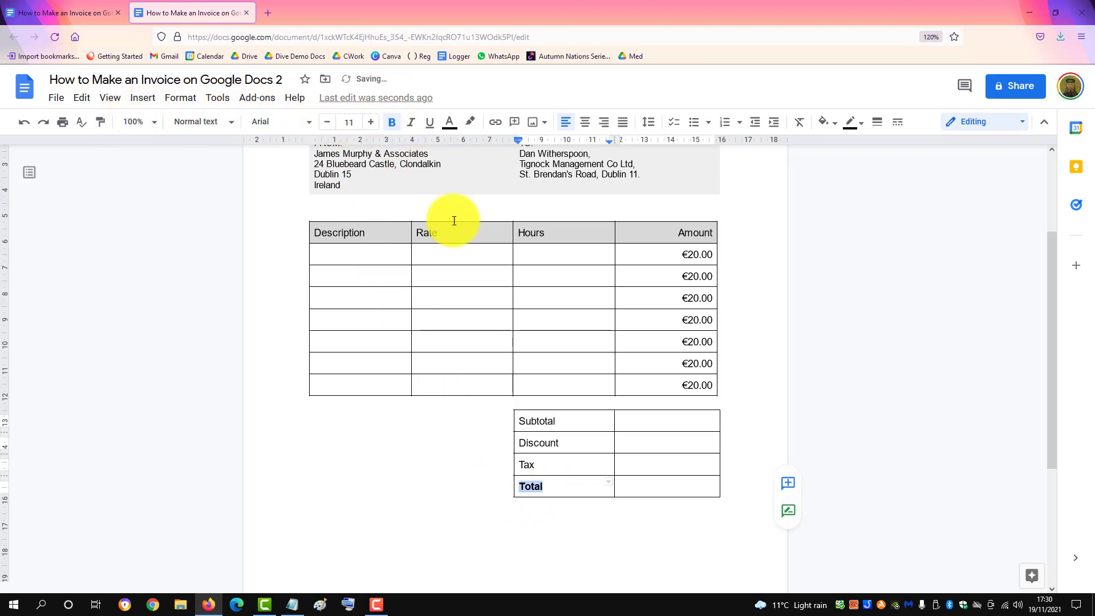
pyautogui.click(370, 123)
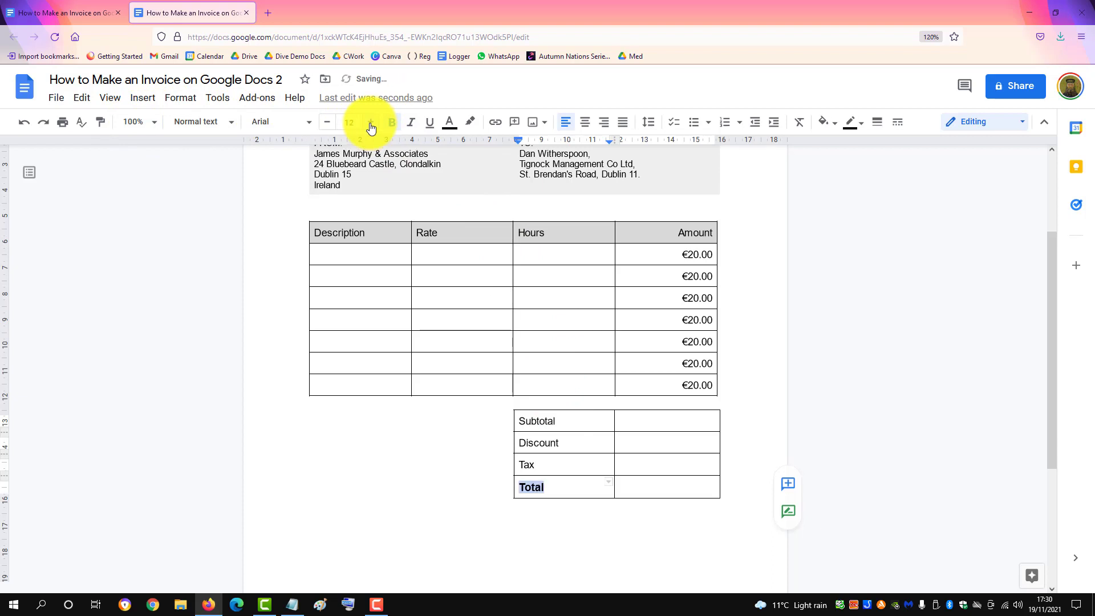
pyautogui.click(636, 510)
pyautogui.press('Return')
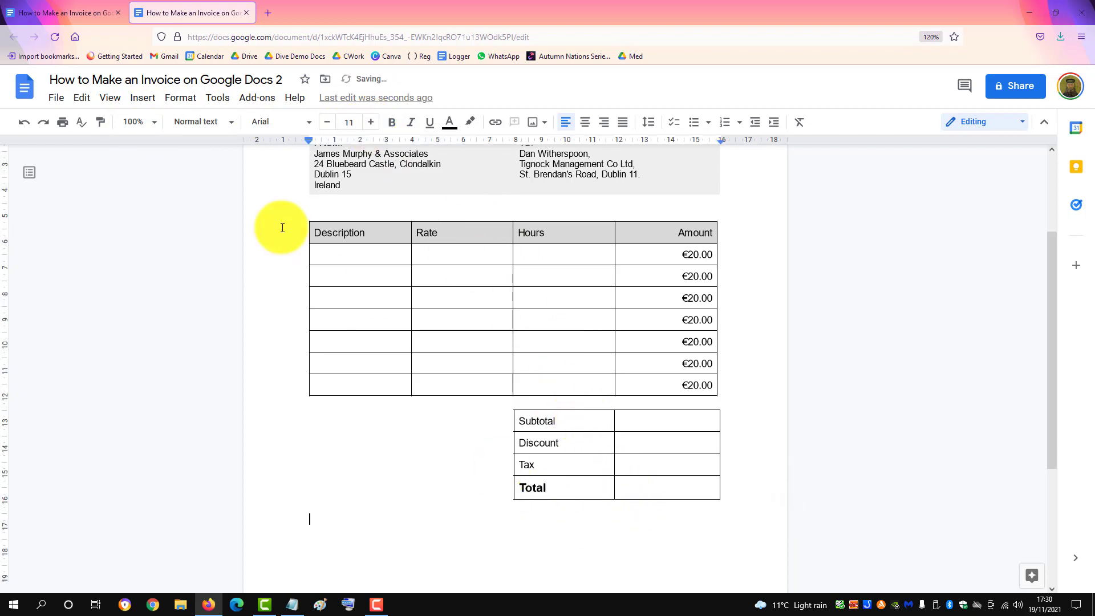
# Insert a horizontal line below the totals table and copy the payment terms line from Notepad.
pyautogui.click(141, 98)
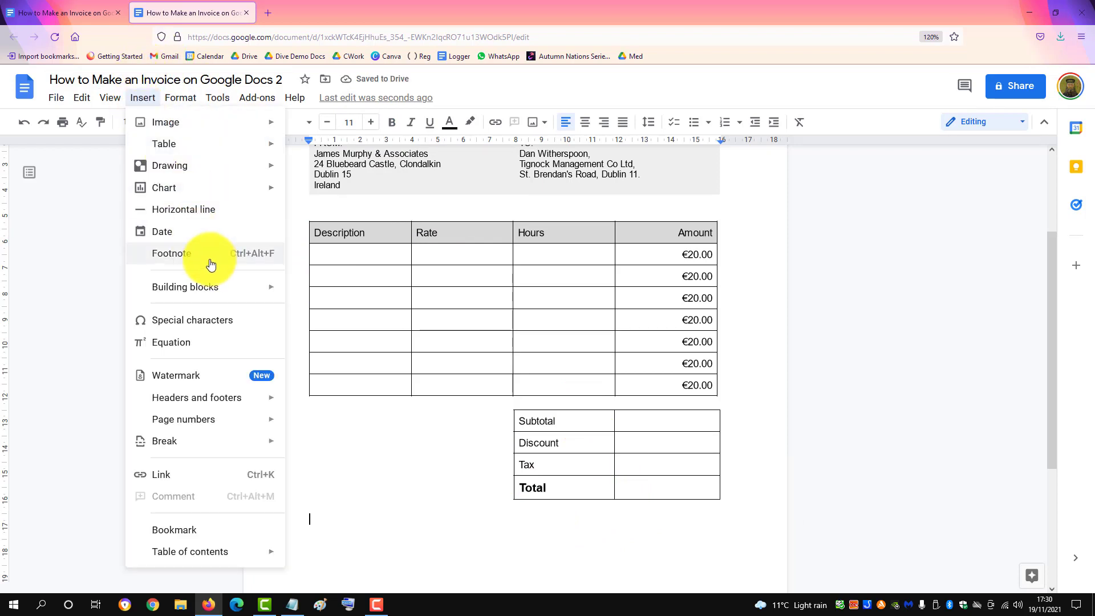
pyautogui.click(188, 209)
pyautogui.hotkey('alt', 'Tab')
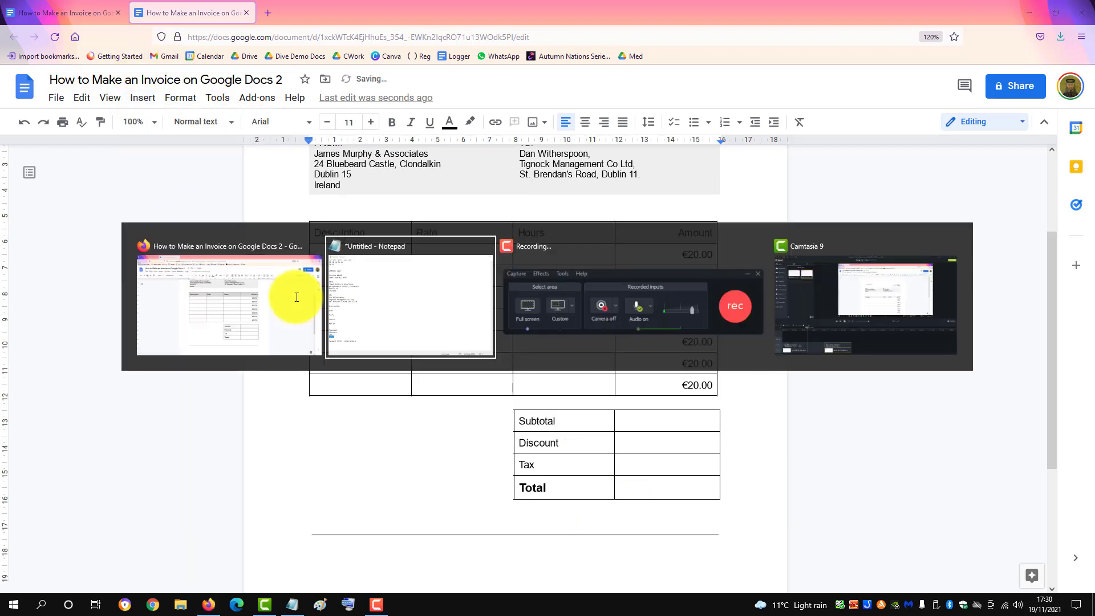
pyautogui.click(219, 520)
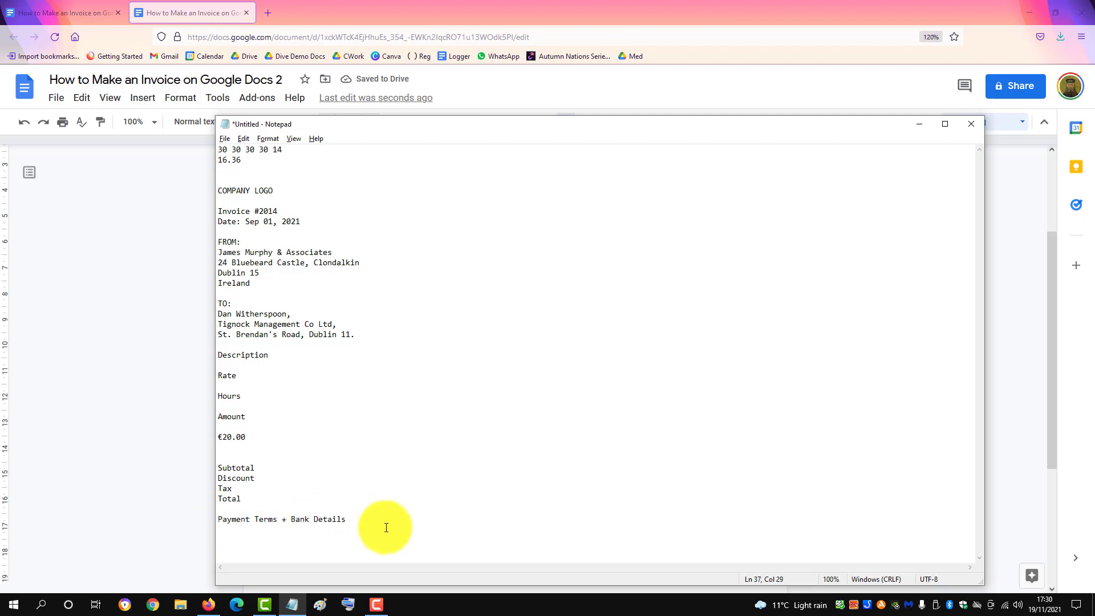
pyautogui.keyDown('shift'); pyautogui.click(390, 525); pyautogui.keyUp('shift')
pyautogui.hotkey('ctrl', 'c')
# Paste 'Payment Terms + Bank Details' below the rule and make it italic.
pyautogui.hotkey('alt', 'Tab')
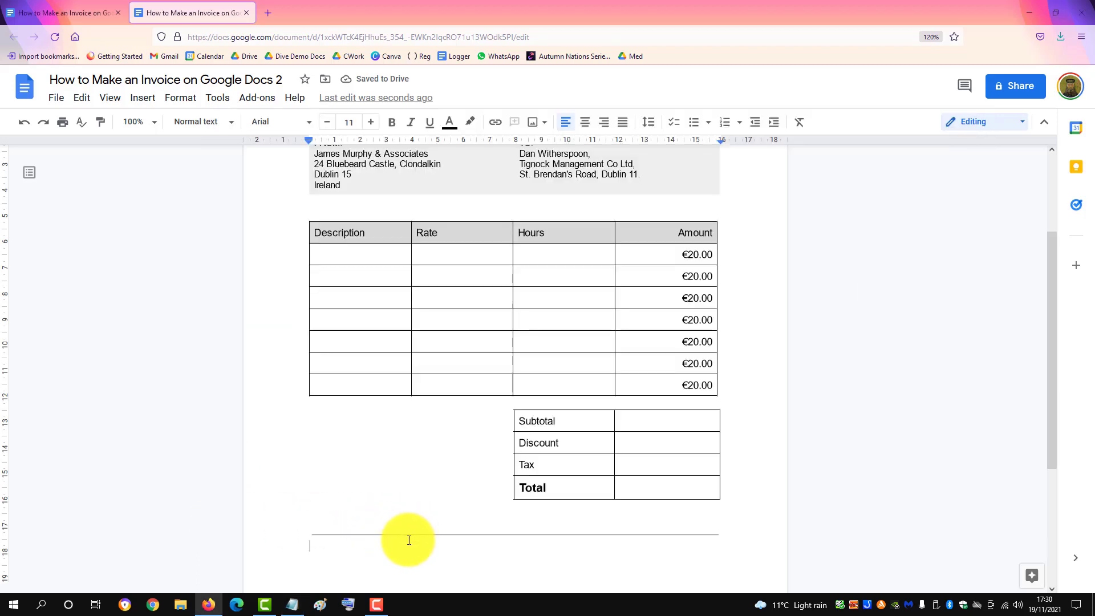
pyautogui.hotkey('ctrl', 'v')
pyautogui.moveTo(452, 545); pyautogui.dragTo(303, 545)
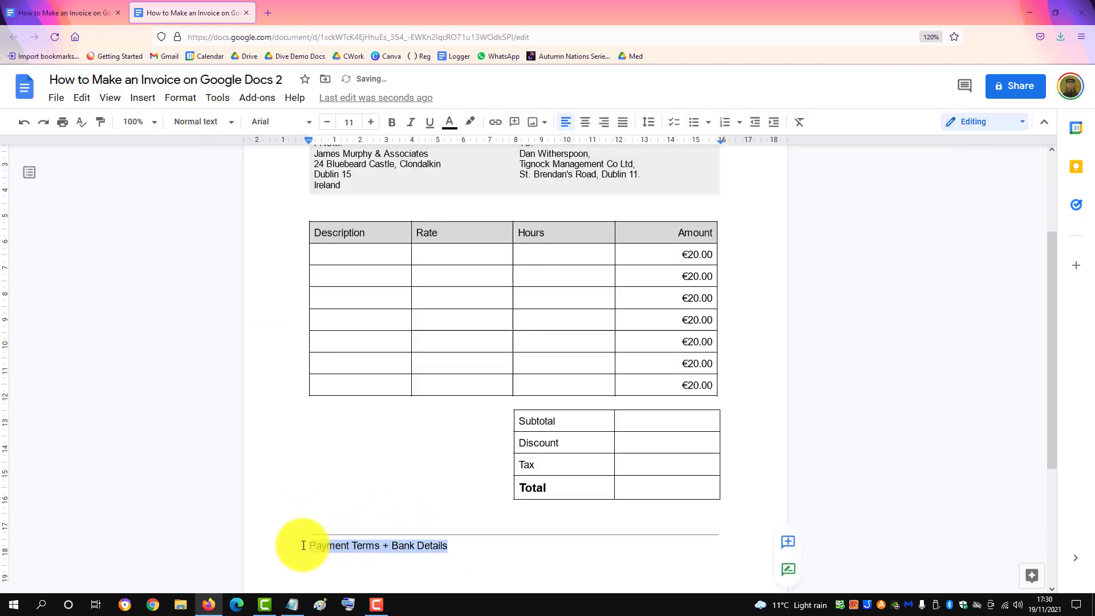
pyautogui.click(409, 124)
pyautogui.click(581, 317)
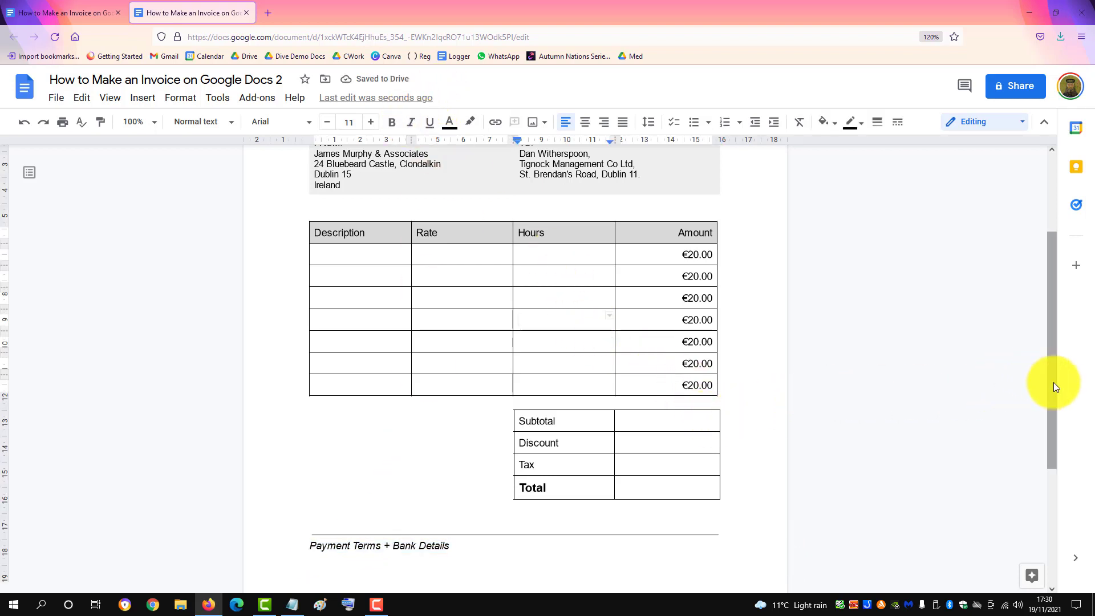
# Set the border colour of the item and totals tables to light grey 1.
pyautogui.moveTo(1052, 382); pyautogui.dragTo(1055, 361)
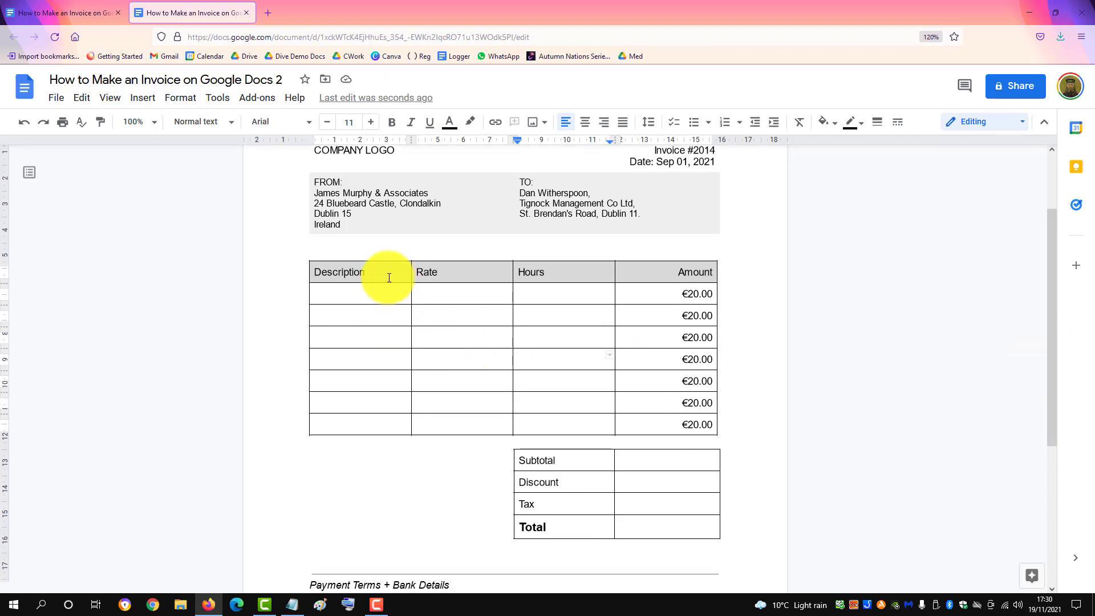
pyautogui.moveTo(391, 273); pyautogui.dragTo(686, 440)
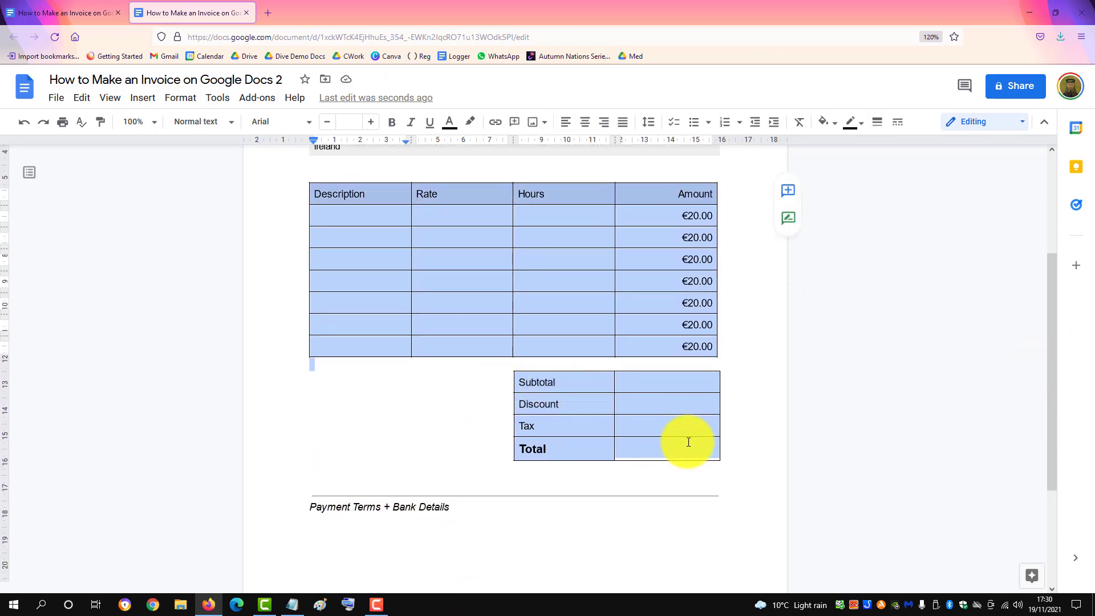
pyautogui.click(862, 123)
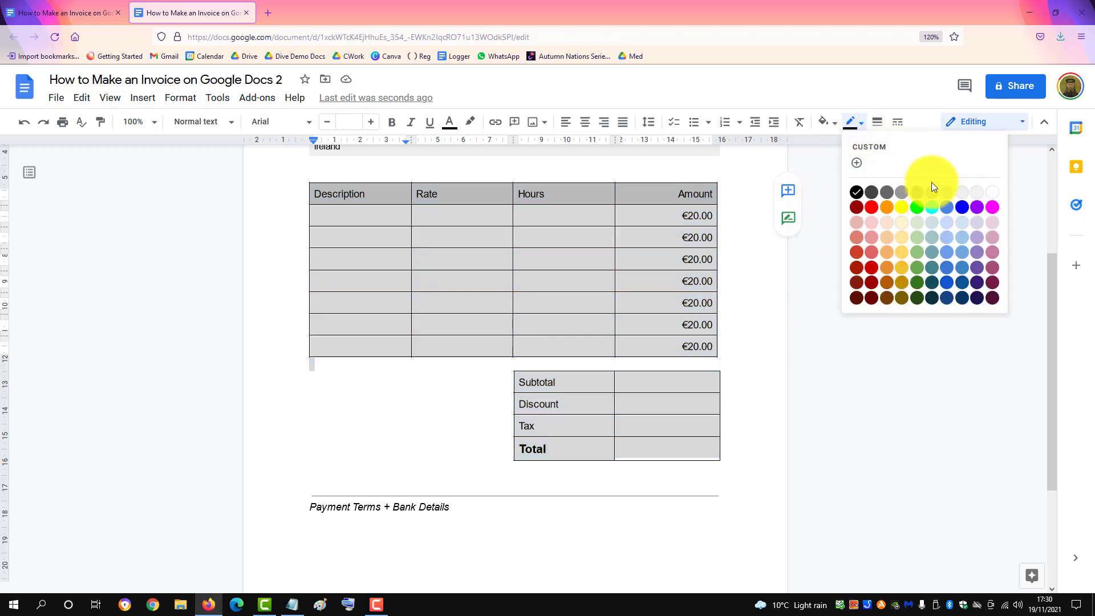
pyautogui.click(948, 197)
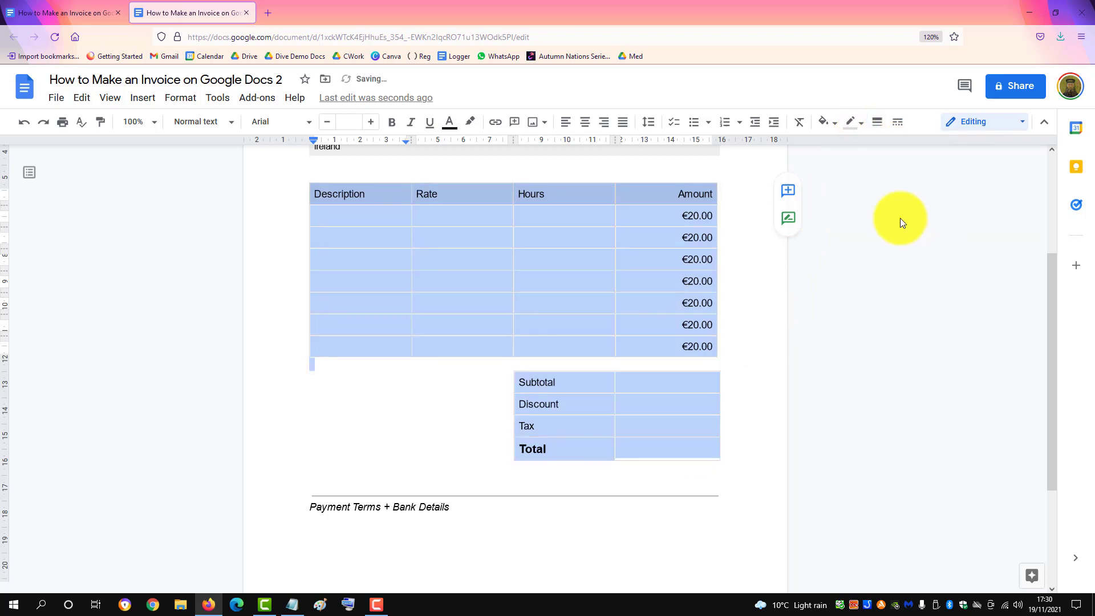
pyautogui.click(645, 335)
pyautogui.click(514, 426)
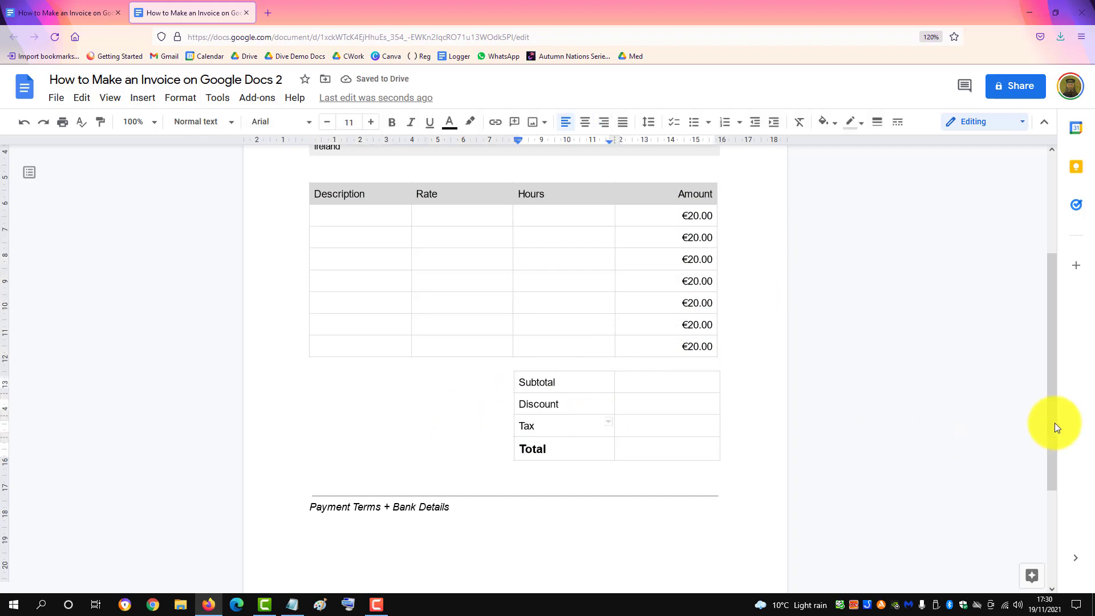
pyautogui.moveTo(1053, 421); pyautogui.dragTo(1075, 282)
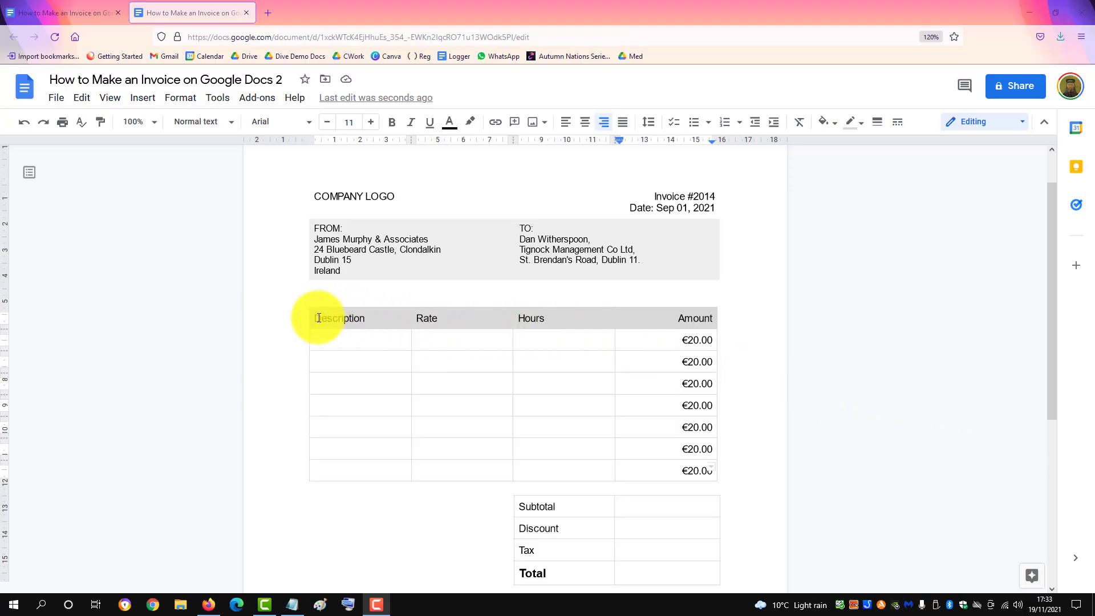
# Bold the Description, Rate, Hours and Amount header labels in the item table.
pyautogui.moveTo(315, 318); pyautogui.dragTo(694, 320)
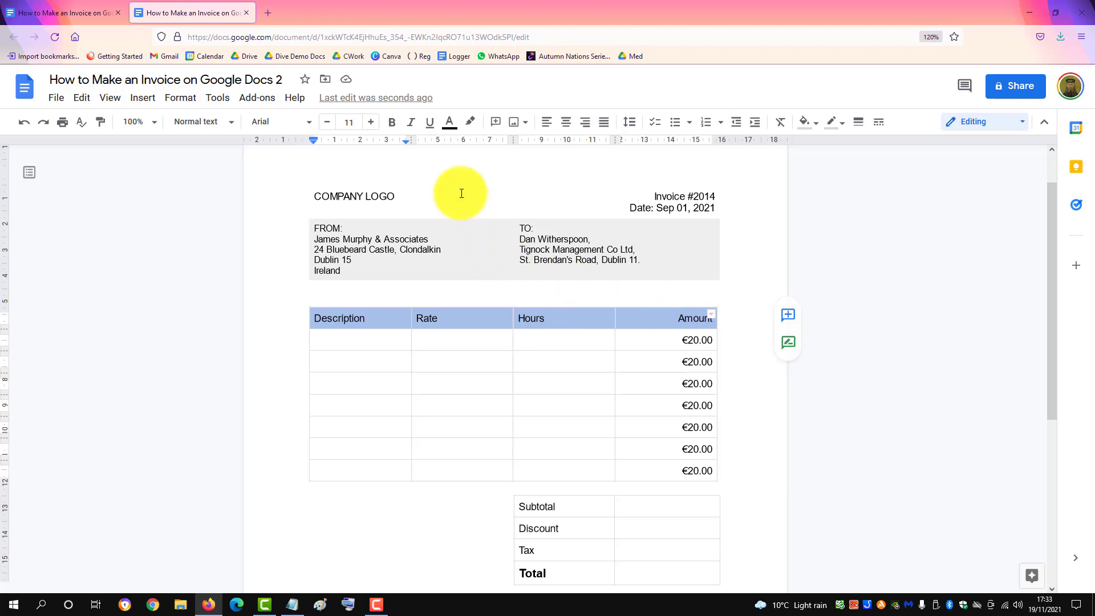
pyautogui.click(391, 127)
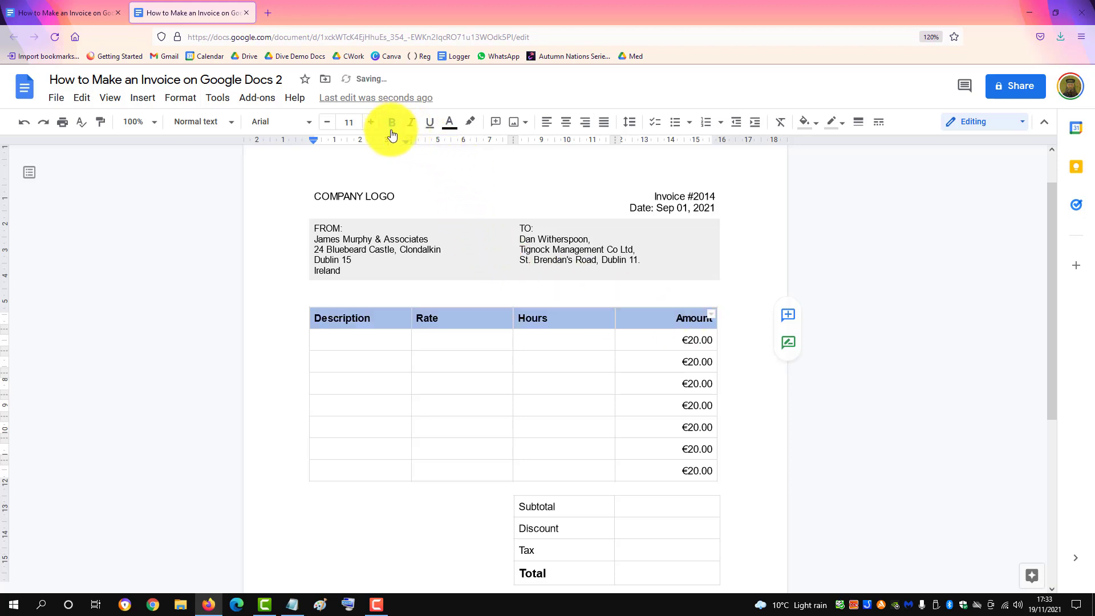
pyautogui.click(615, 406)
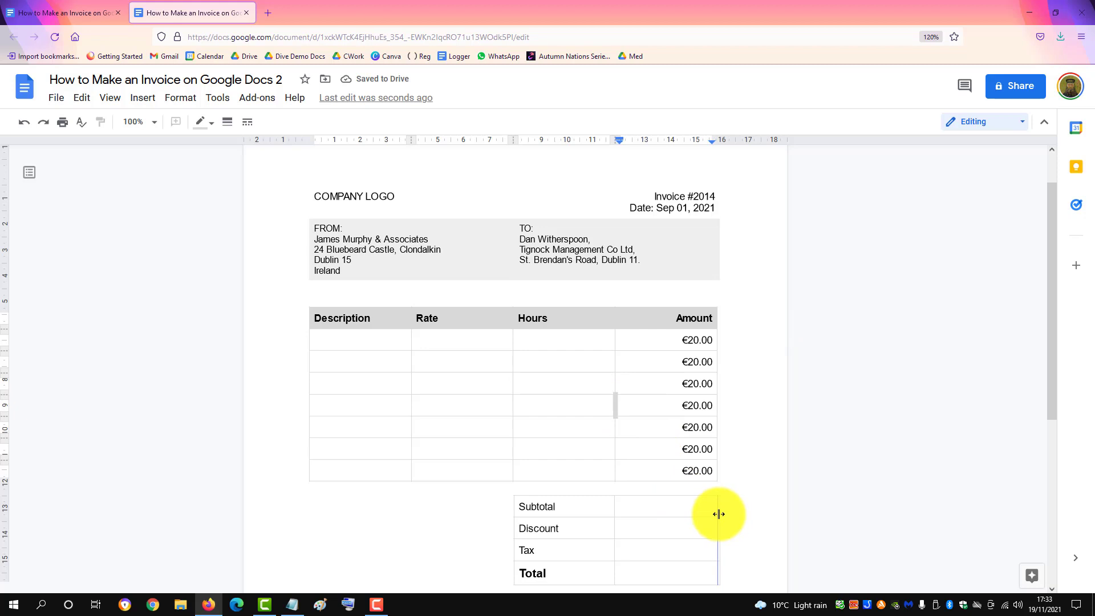
pyautogui.click(764, 489)
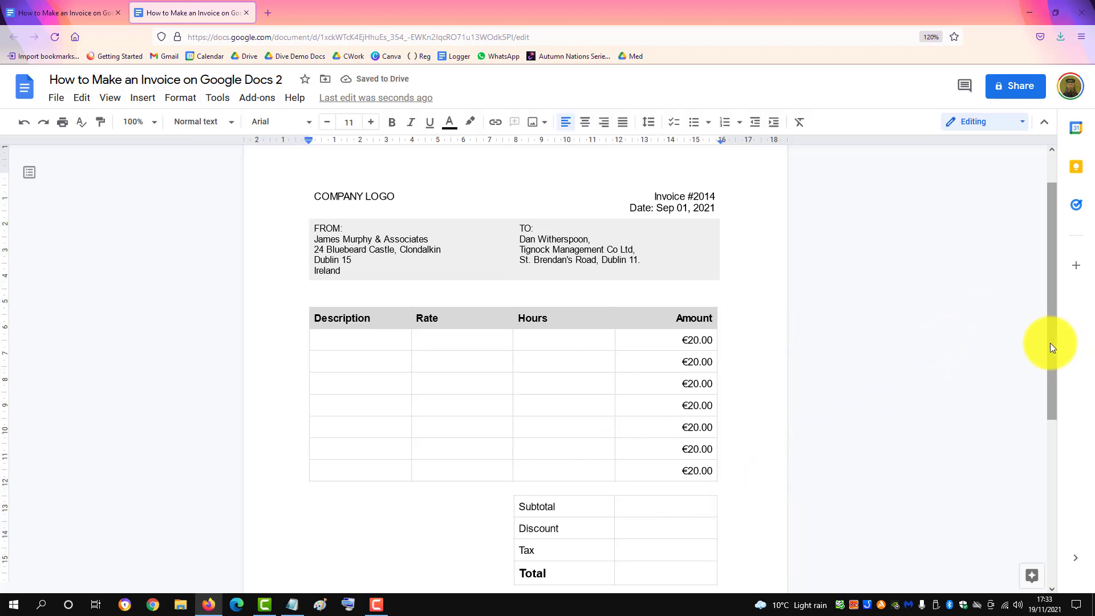
pyautogui.moveTo(1049, 343); pyautogui.dragTo(1086, 334)
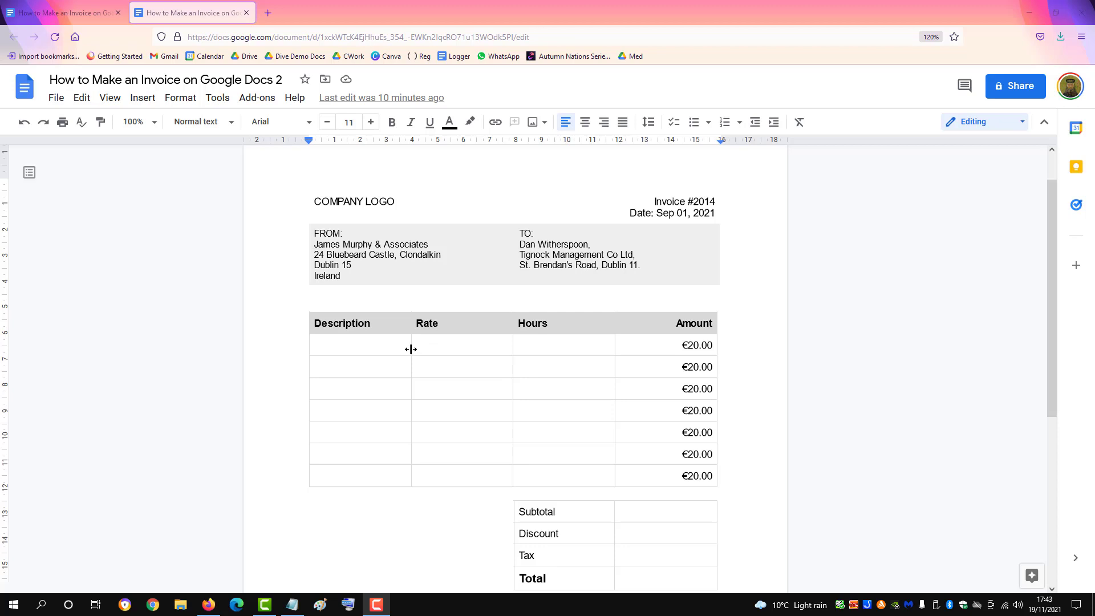
# Widen Description, narrow Rate and Hours, and align the totals table under Hours and Amount.
pyautogui.moveTo(410, 349); pyautogui.dragTo(653, 363)
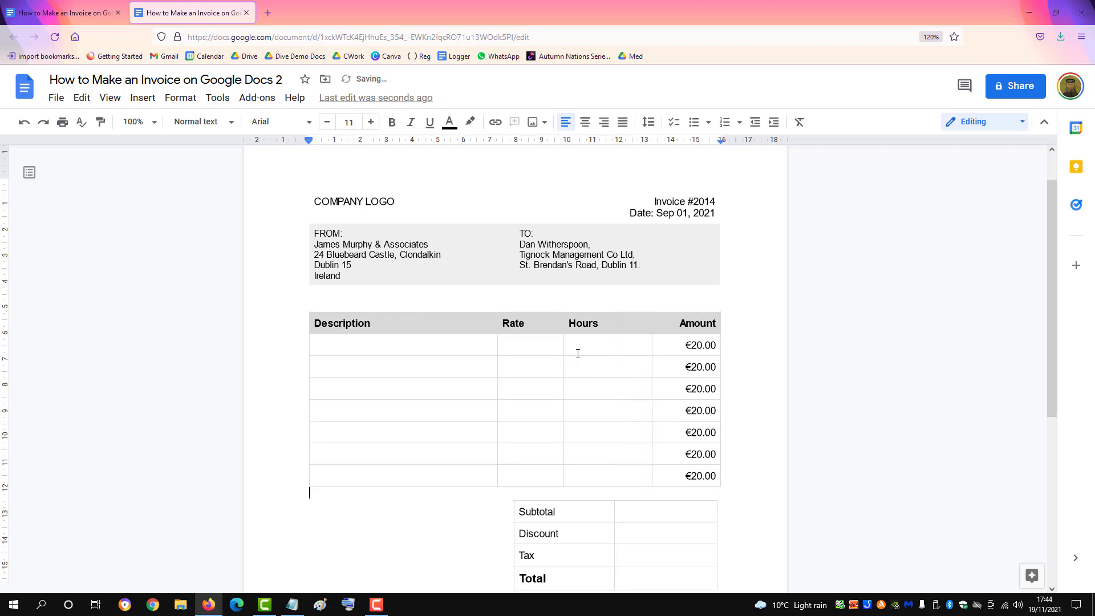
pyautogui.moveTo(575, 355); pyautogui.dragTo(603, 360)
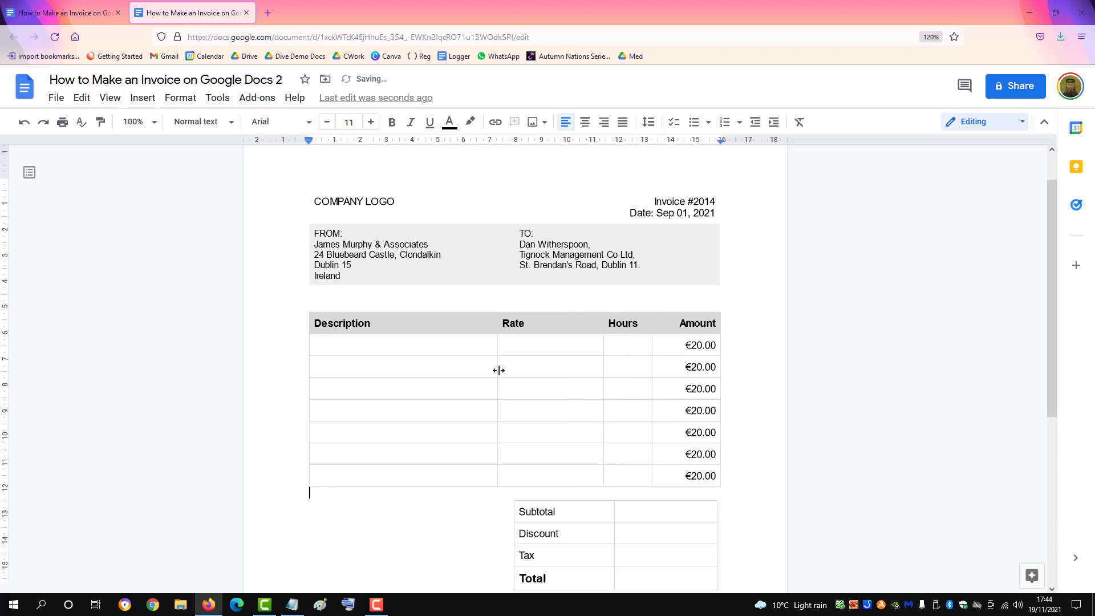
pyautogui.moveTo(498, 370); pyautogui.dragTo(558, 376)
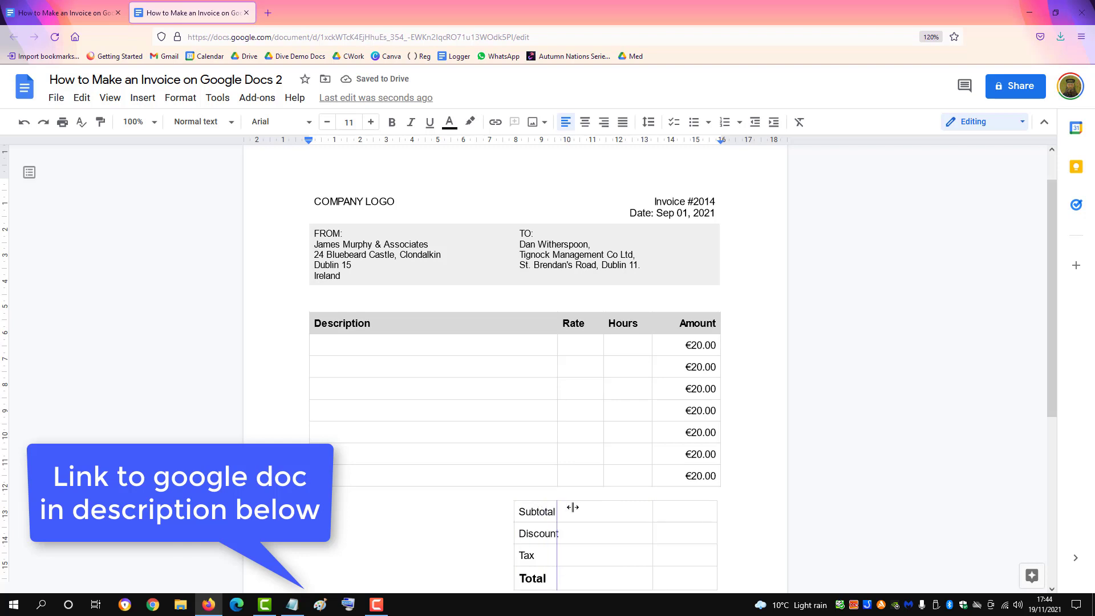
pyautogui.moveTo(594, 510); pyautogui.dragTo(602, 511)
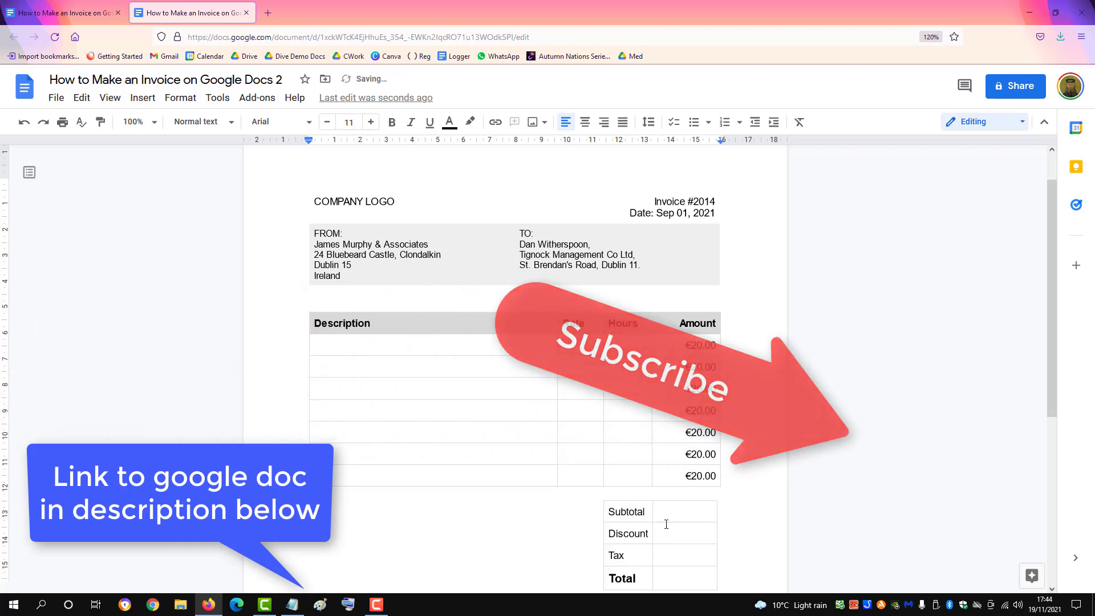